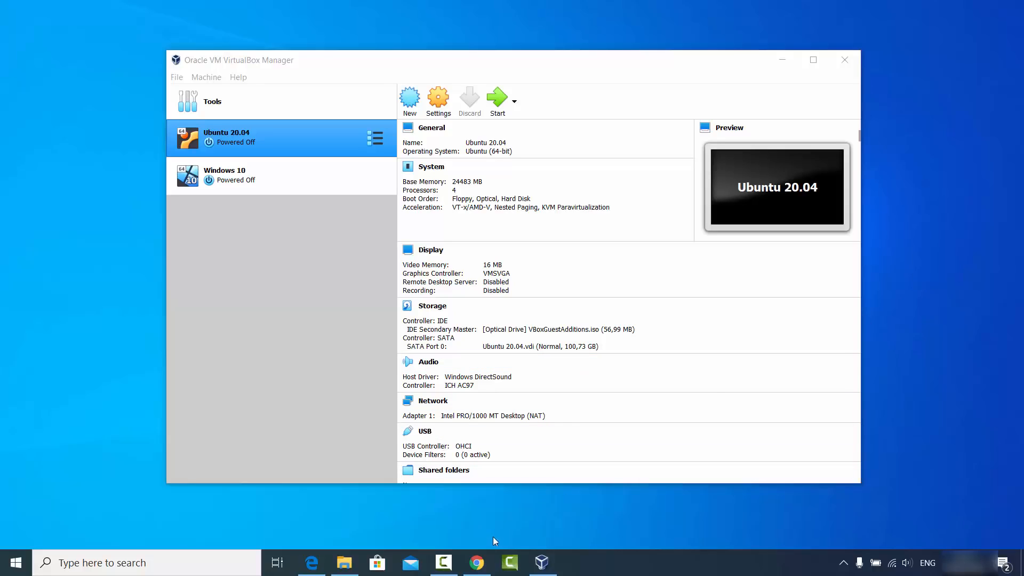
Switch to Chrome, open the Oracle VM VirtualBox Downloads page and locate the Windows hosts platform package.
click(477, 561)
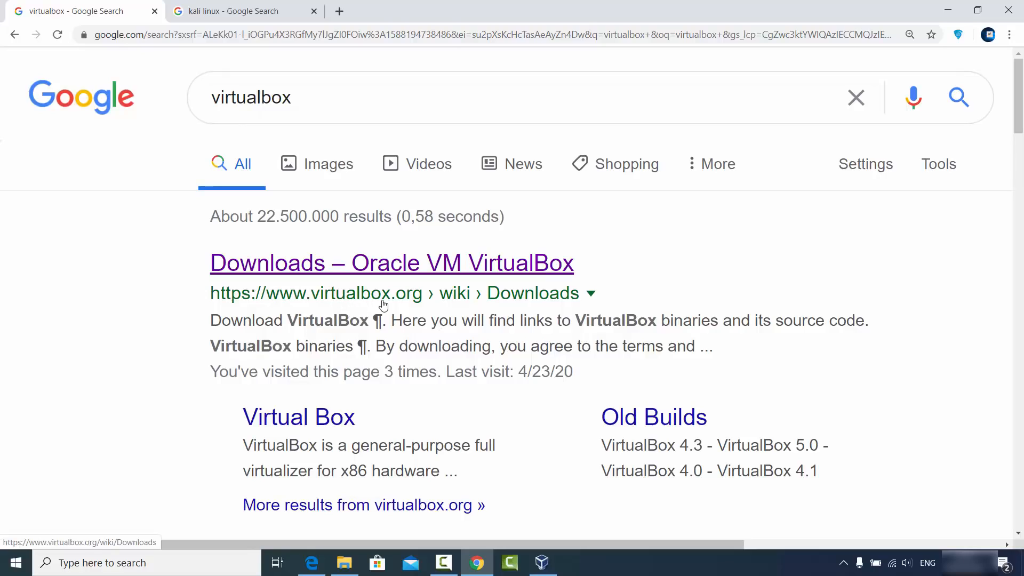
click(391, 261)
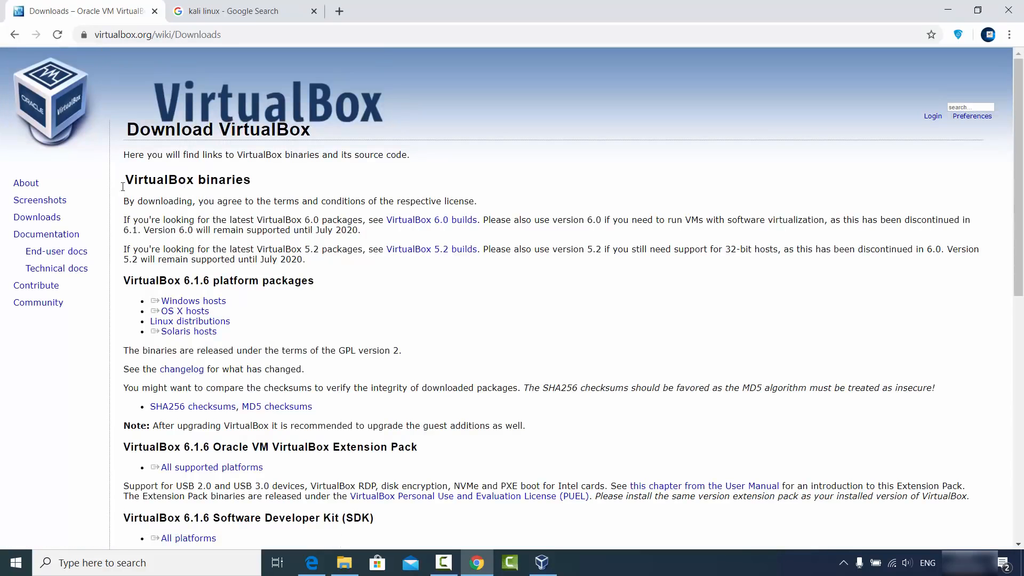
double_click(46, 219)
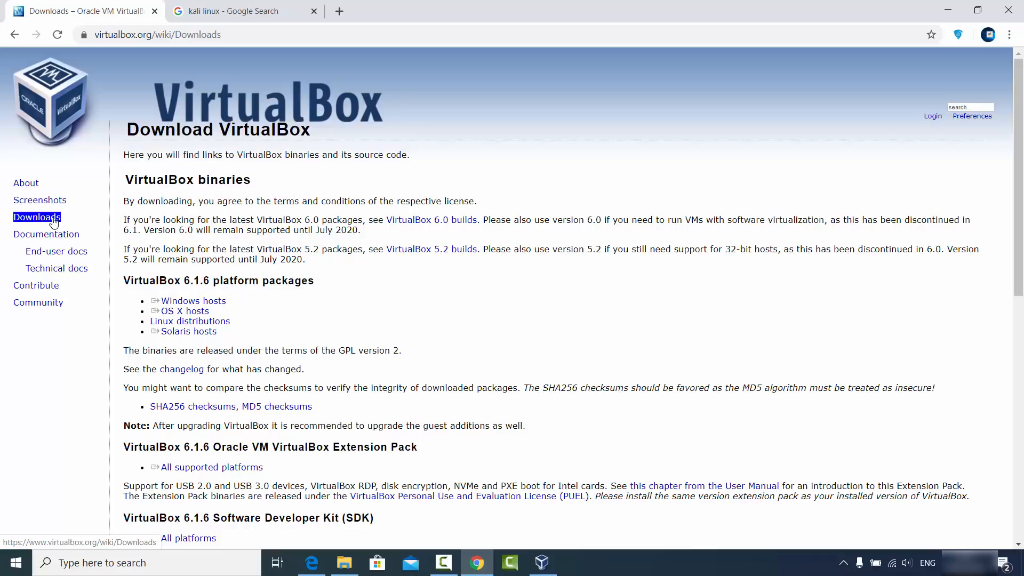
click(65, 219)
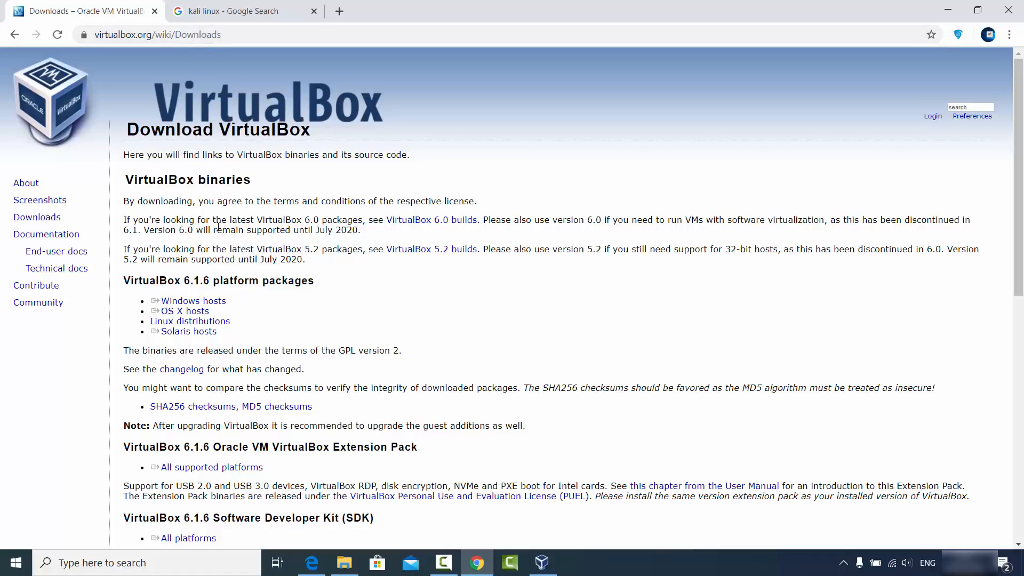
click(209, 302)
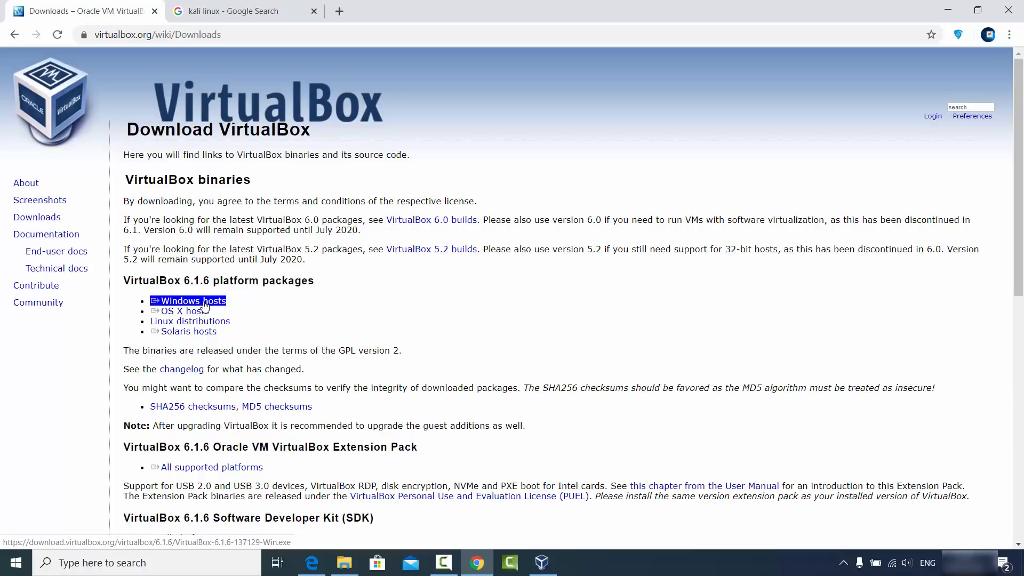
click(357, 312)
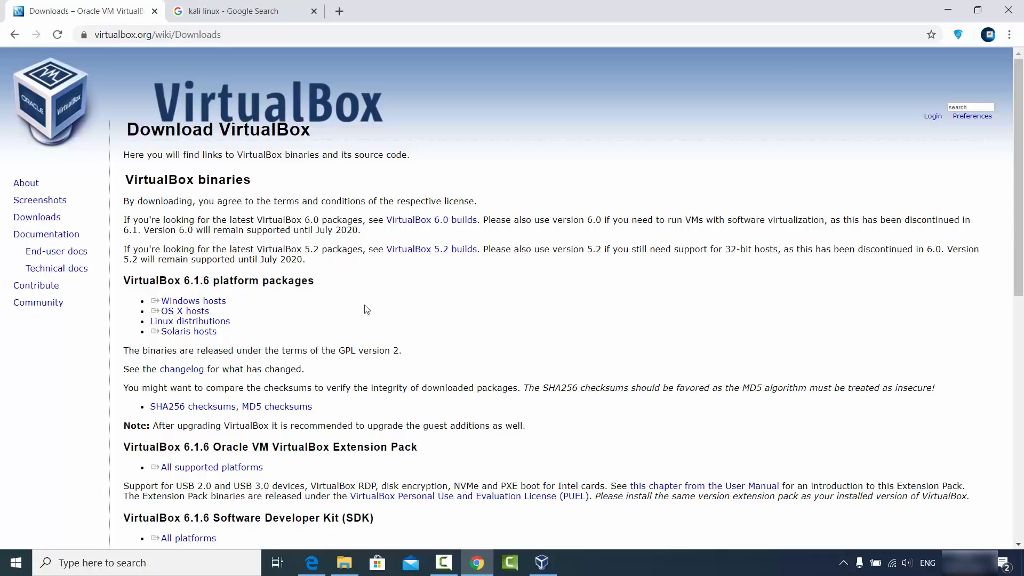
click(937, 16)
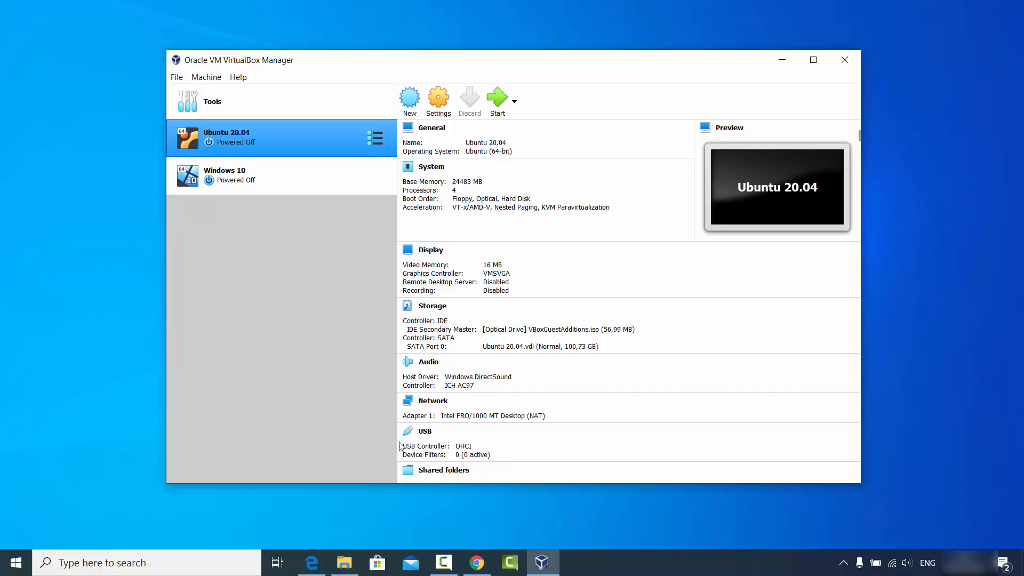
Open the Download Kali Linux page on kali.org from the existing "kali linux" search results in Chrome.
click(475, 563)
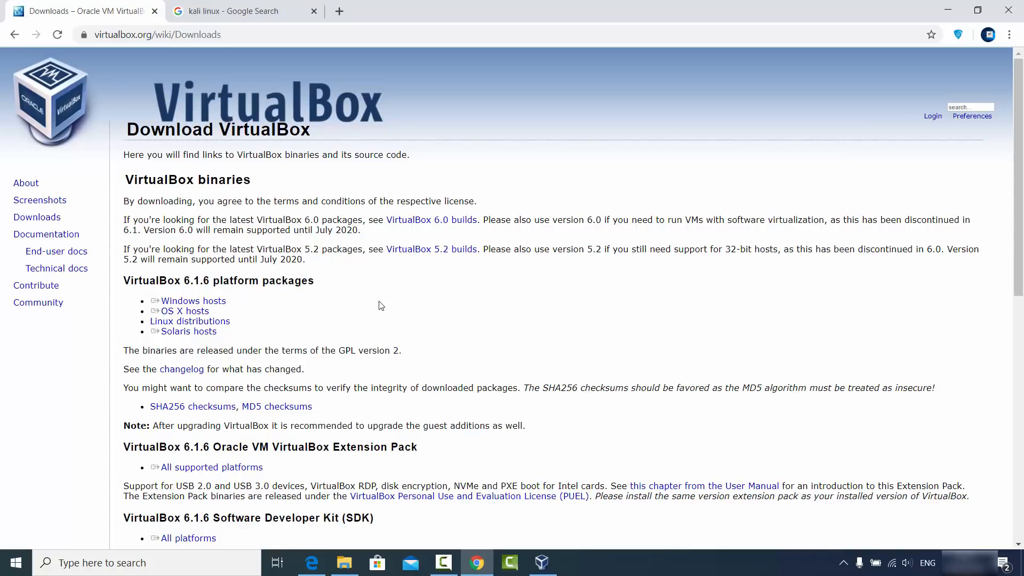
click(229, 11)
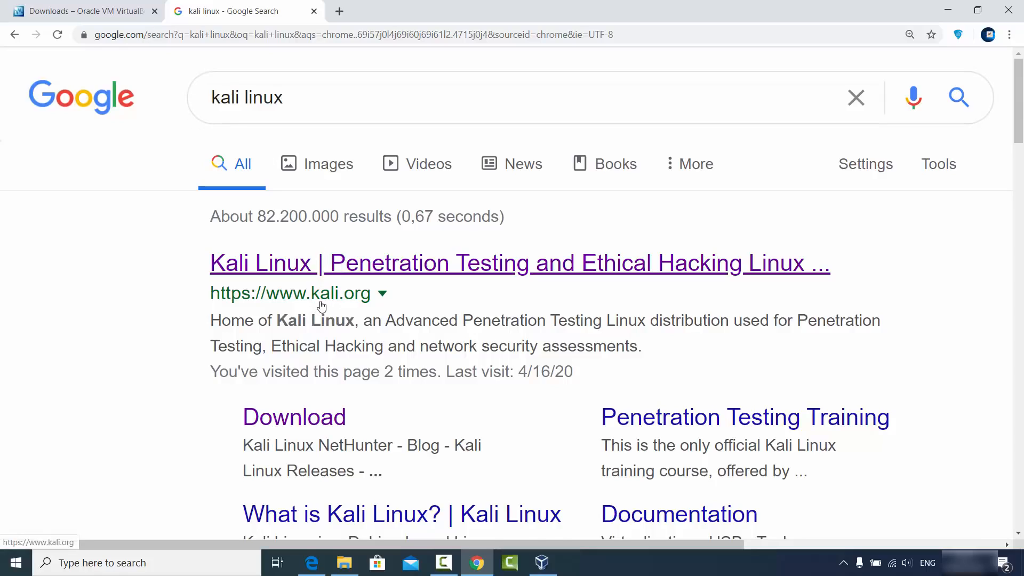
click(371, 275)
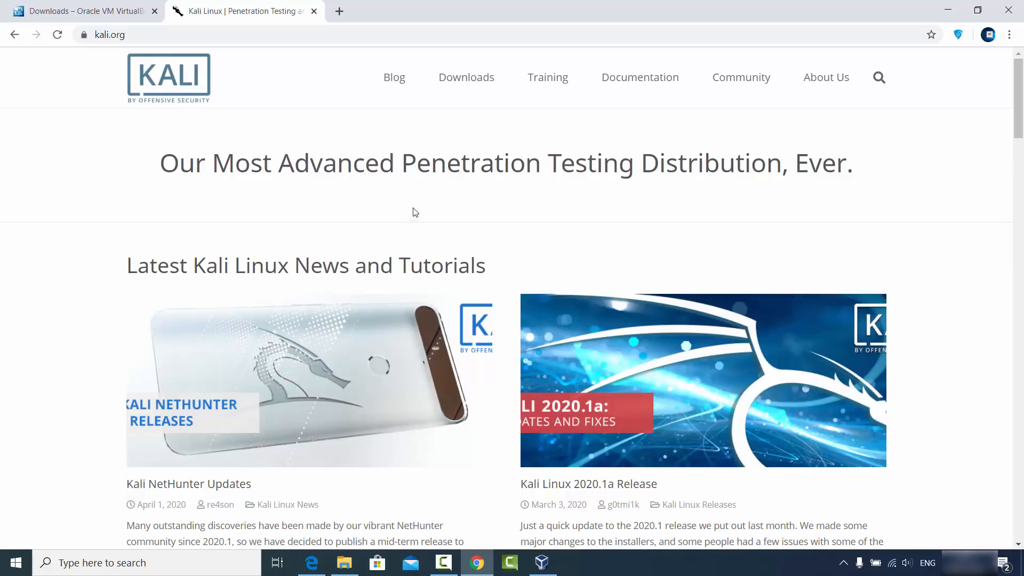
mouse_move(464, 83)
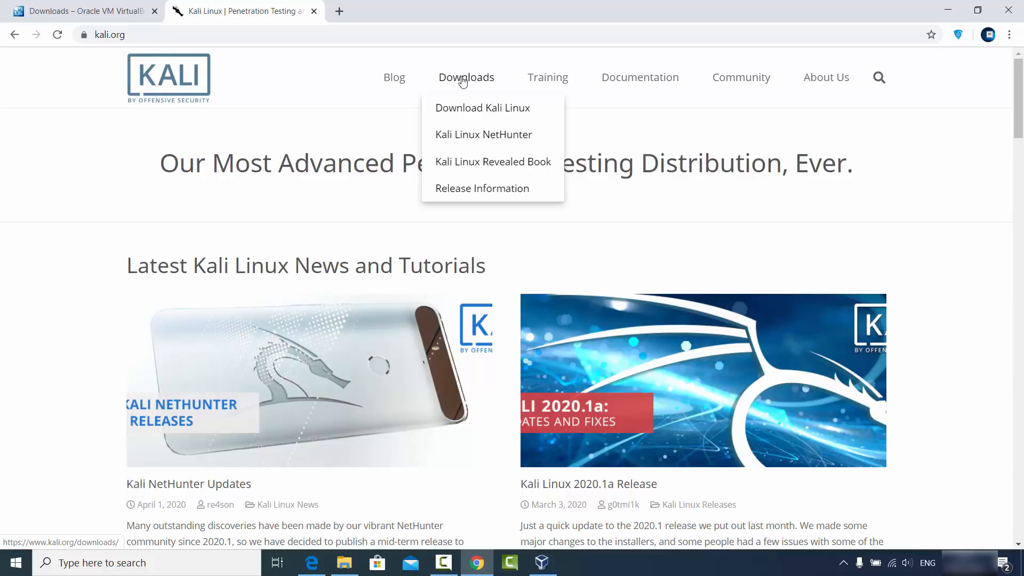
click(475, 112)
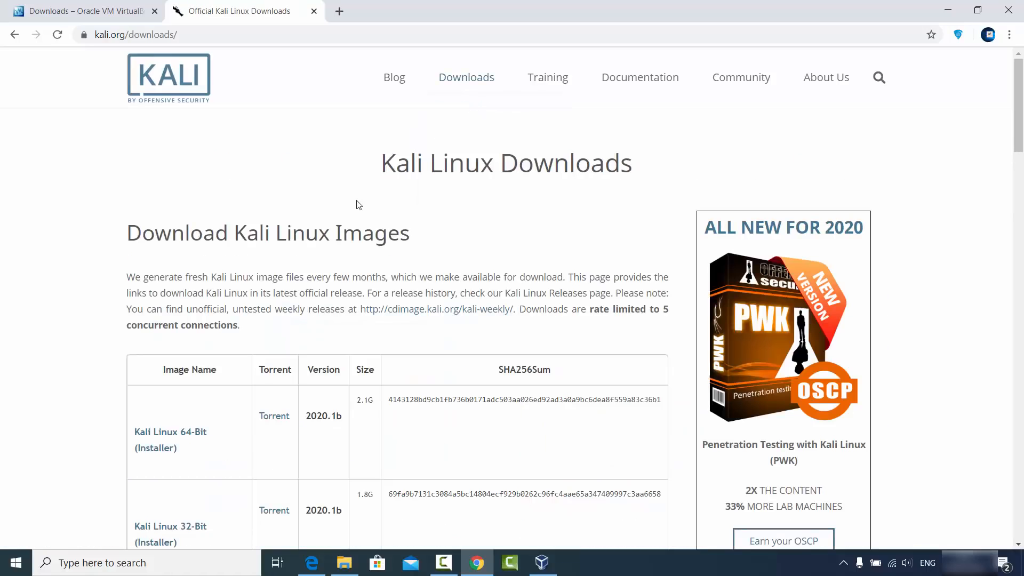
Start downloading the Kali Linux 64-Bit (Installer) image and cancel the transfer.
scroll(298, 254, down, 3)
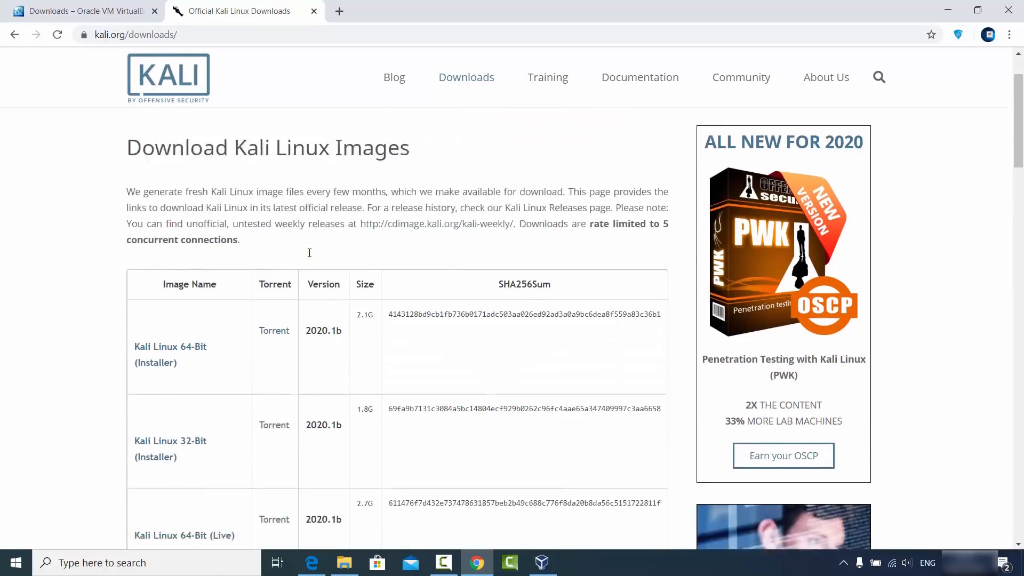
scroll(311, 258, down, 3)
scroll(311, 259, up, 3)
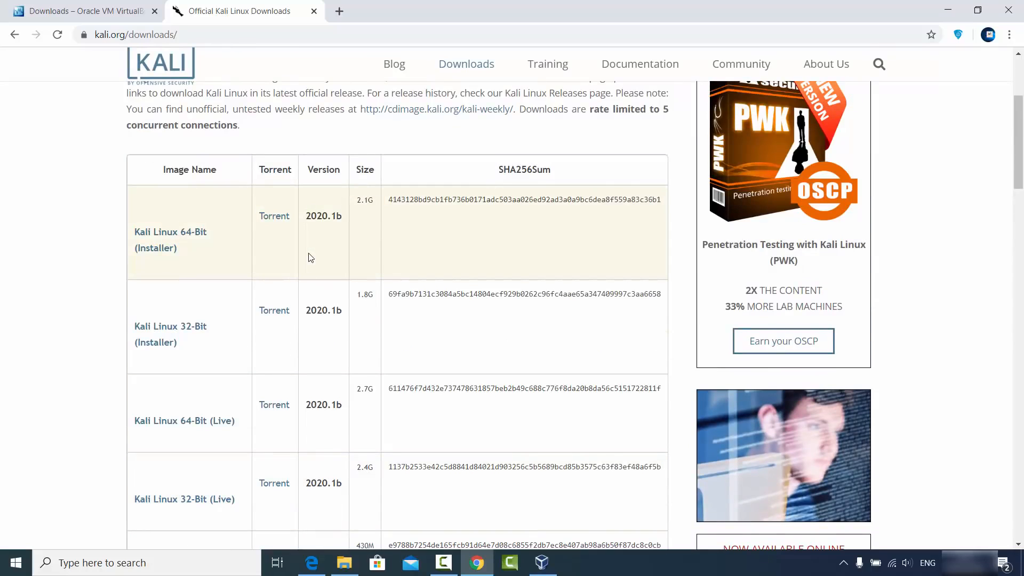
click(168, 236)
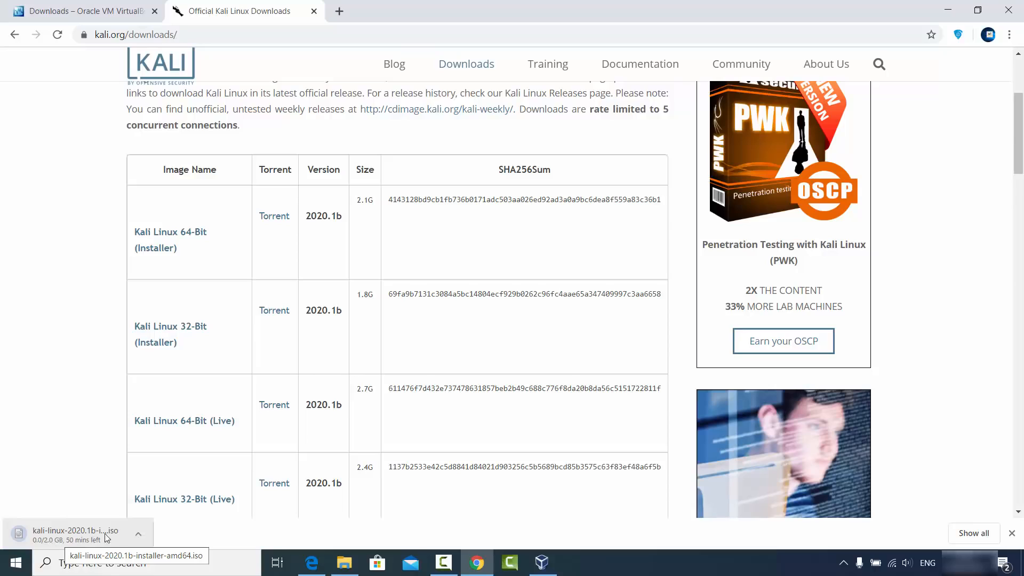
click(138, 534)
click(141, 514)
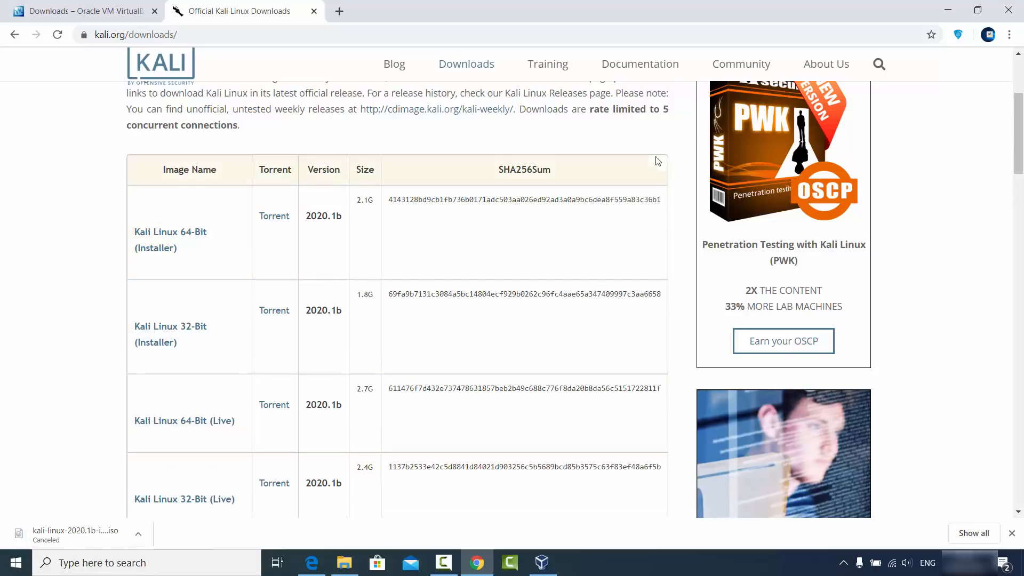
click(948, 10)
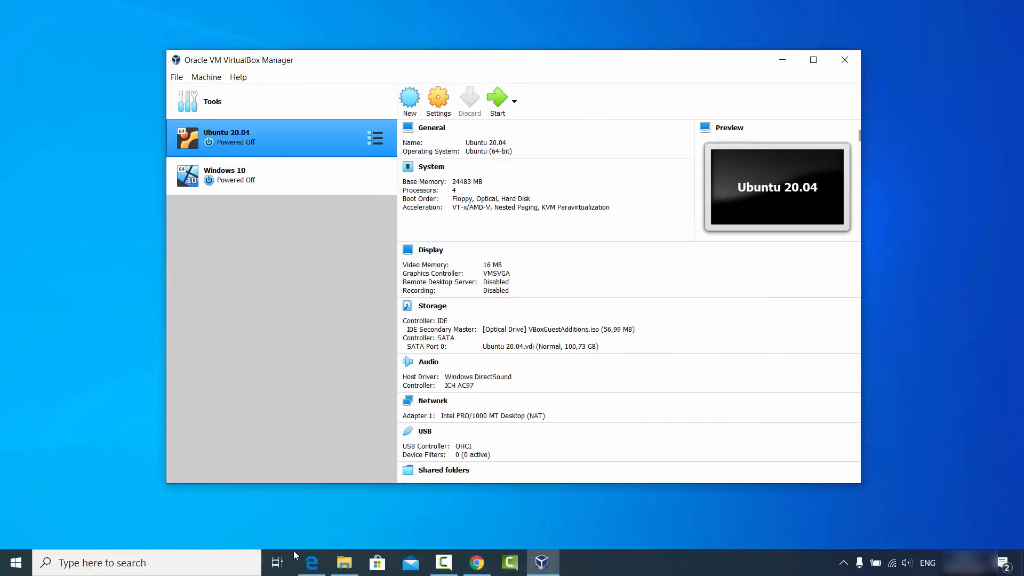
Switch to File Explorer and check the kali-linux-2020.1b-installer-amd64.iso file in the kali folder.
click(352, 569)
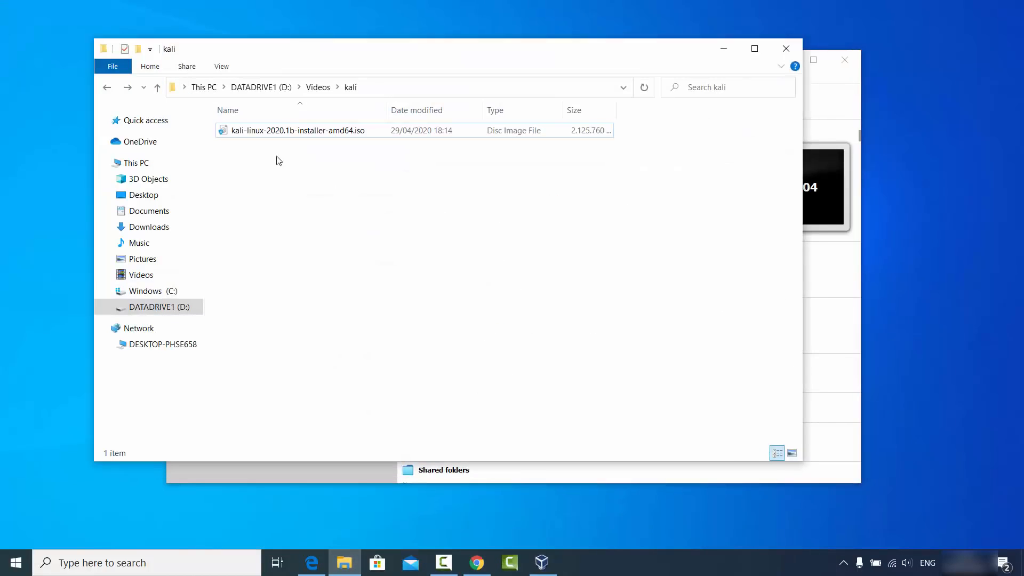
click(235, 136)
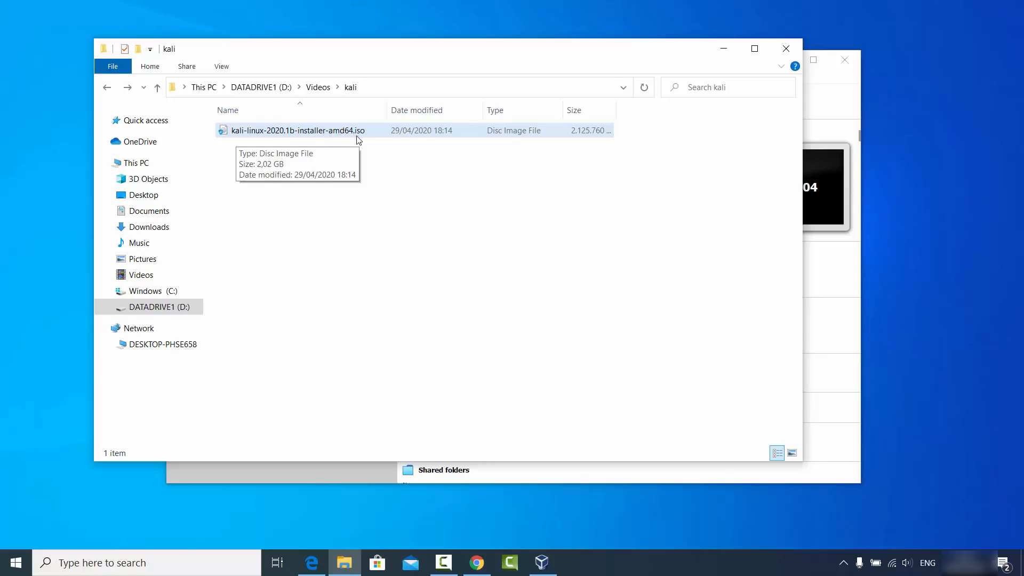
click(325, 186)
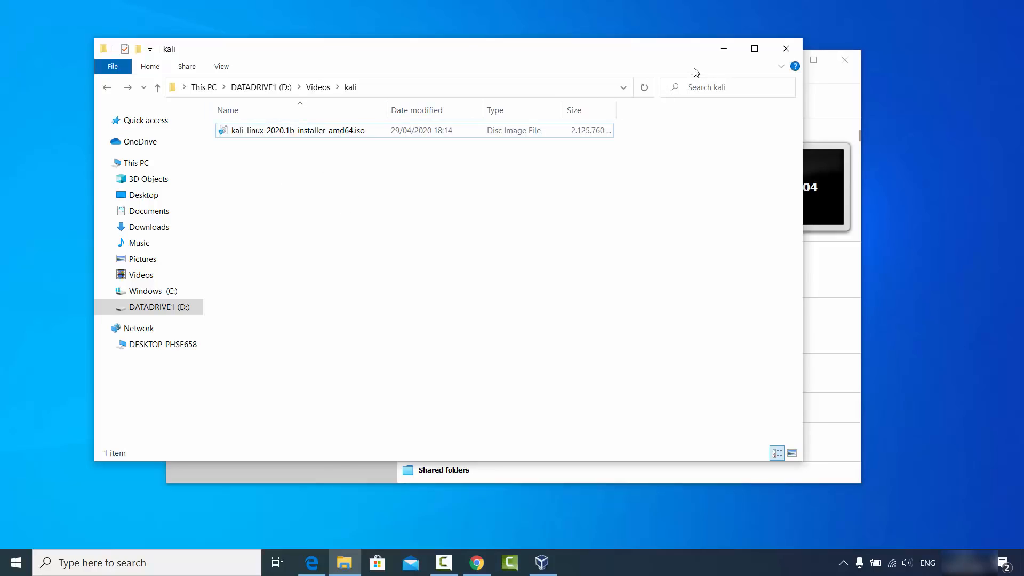
click(718, 51)
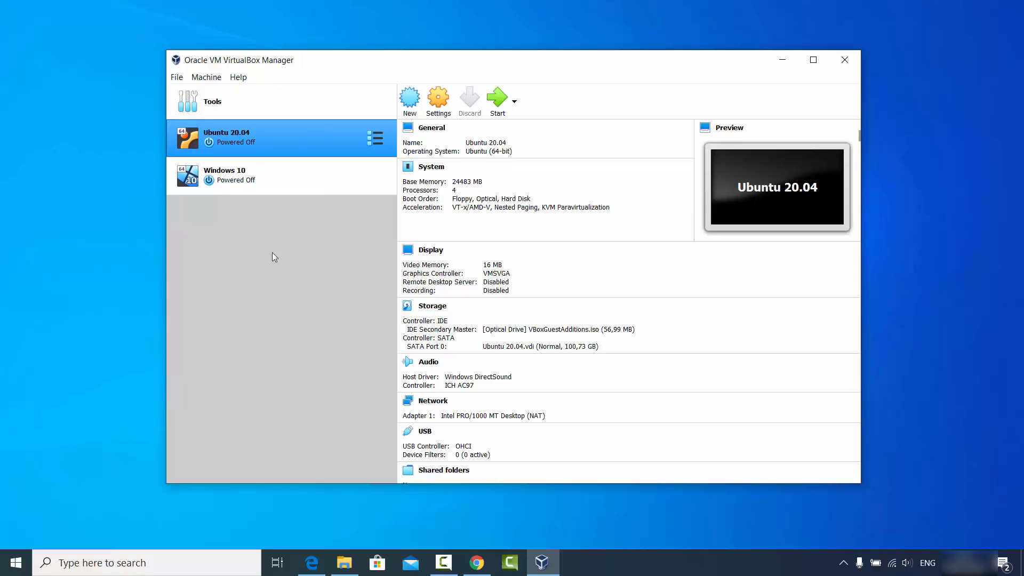
Begin a new virtual machine named "kali" with type Linux and version Debian (64-bit).
click(411, 101)
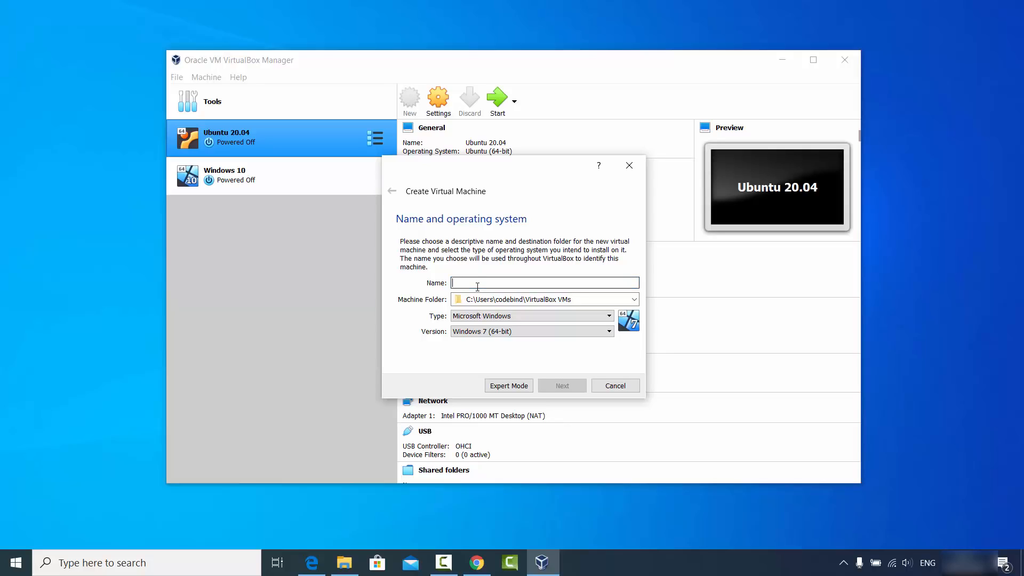
text(kali)
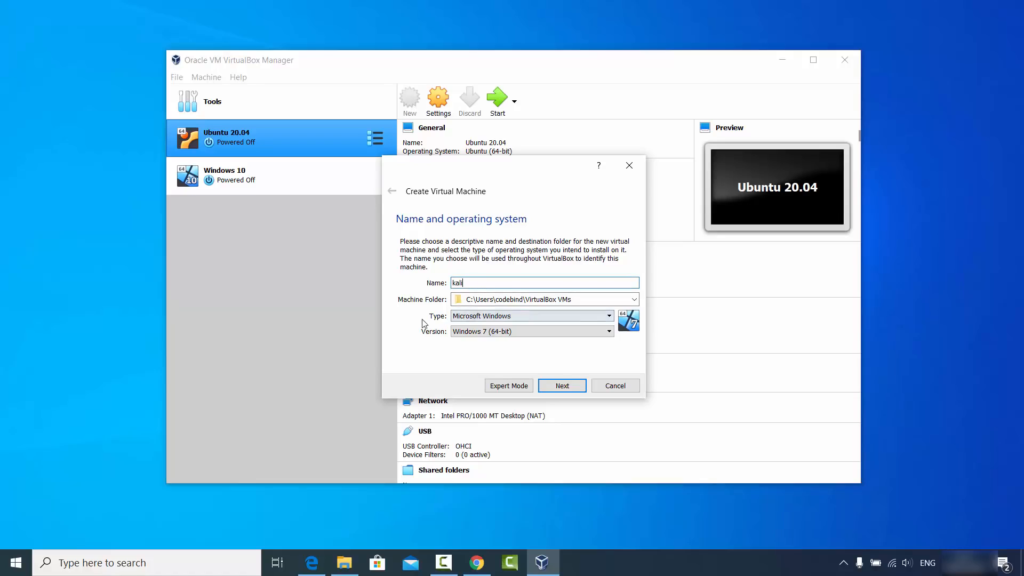
click(458, 318)
click(467, 336)
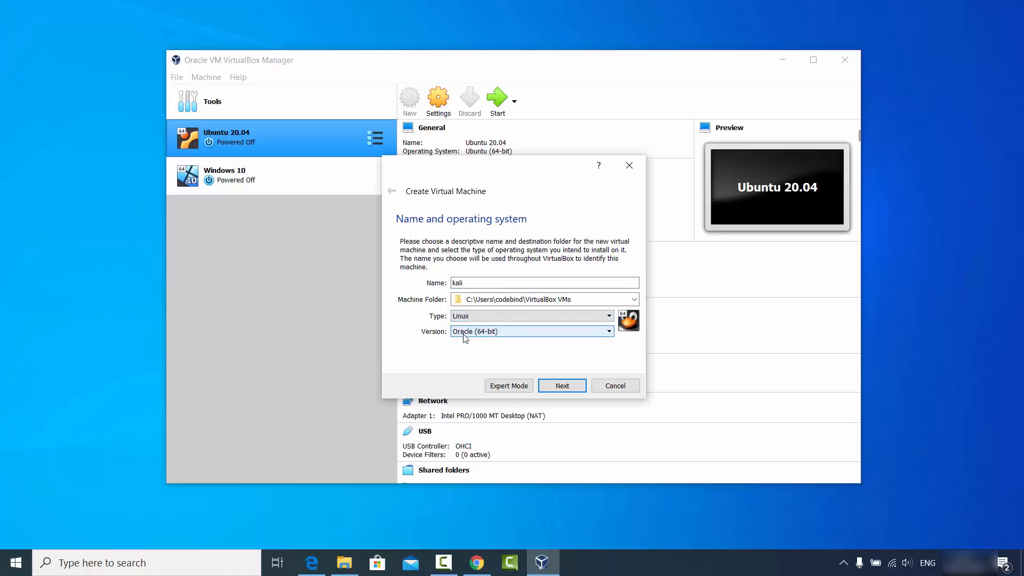
click(469, 332)
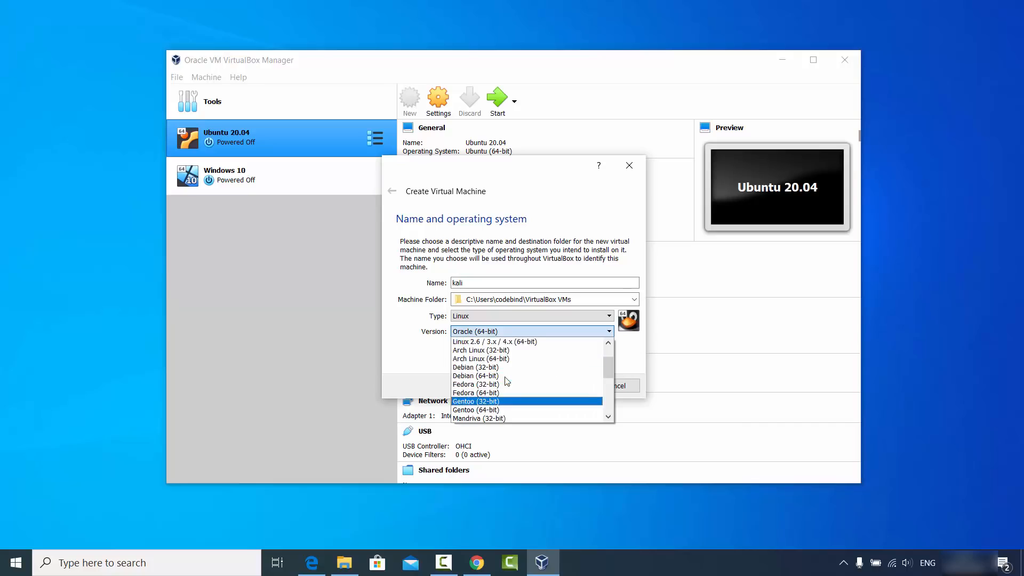
scroll(506, 375, up, 2)
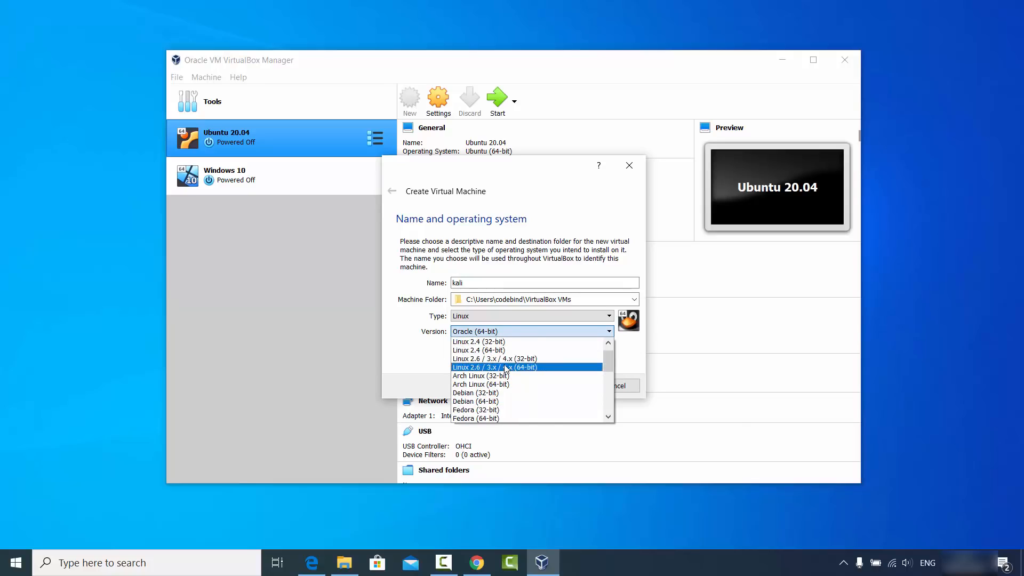
scroll(506, 369, down, 1)
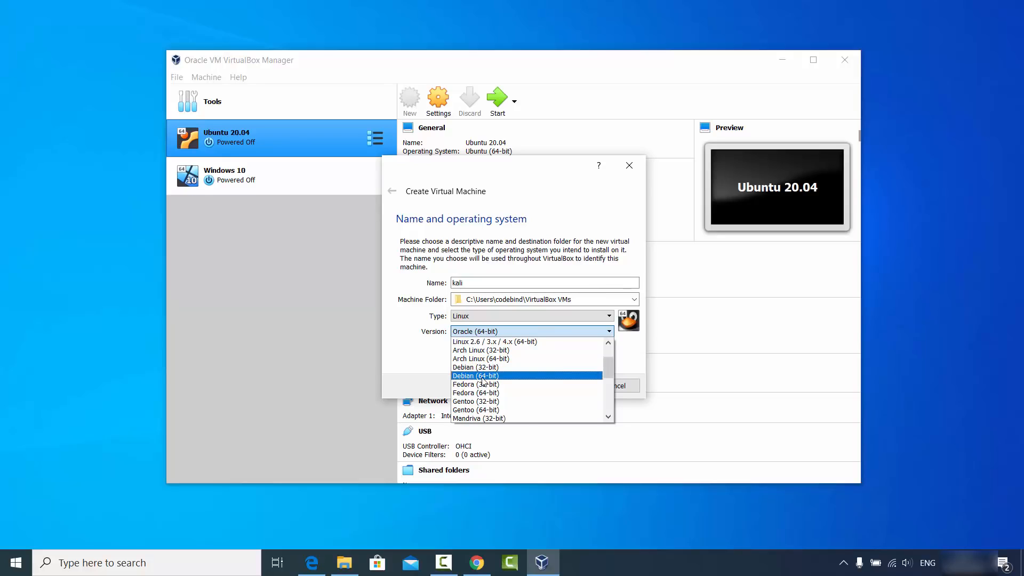
click(482, 377)
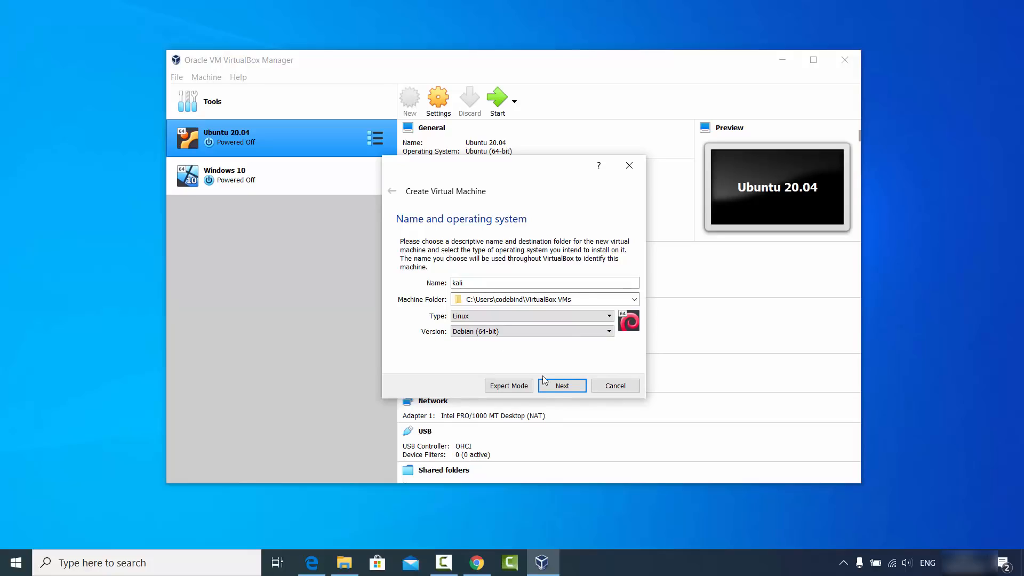
click(556, 385)
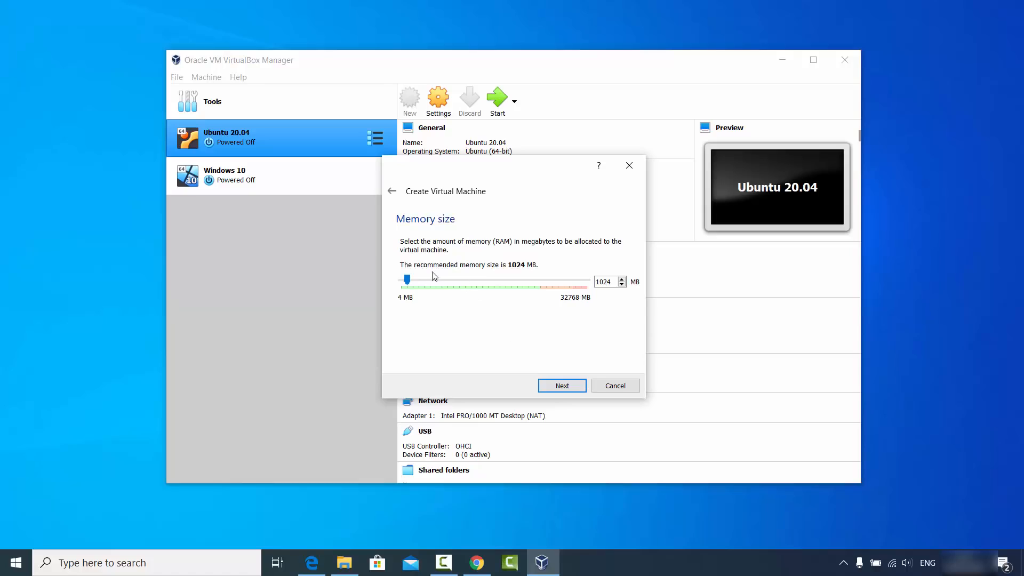
Allocate 24483 MB of memory to the new machine and choose to create a virtual hard disk now.
drag(407, 279, 542, 293)
click(562, 388)
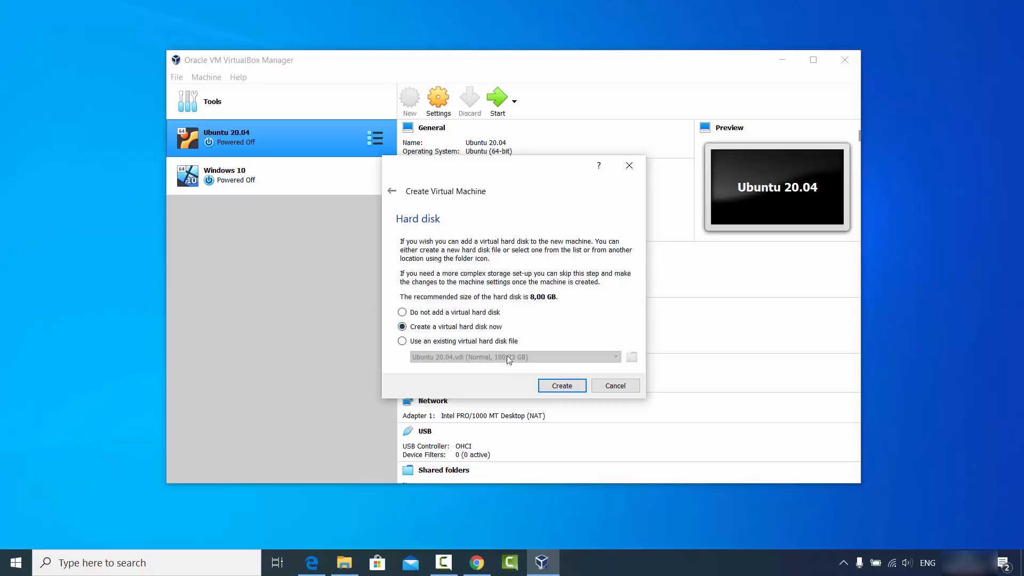
click(553, 392)
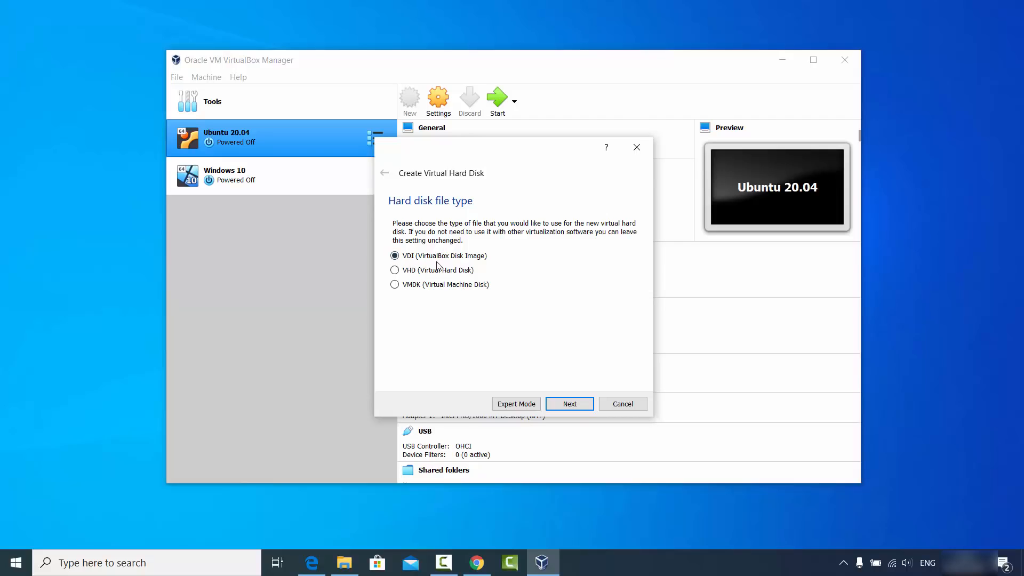
Create the virtual hard disk as a dynamically allocated VDI of 100,73 GB at the default kali.vdi location.
click(570, 404)
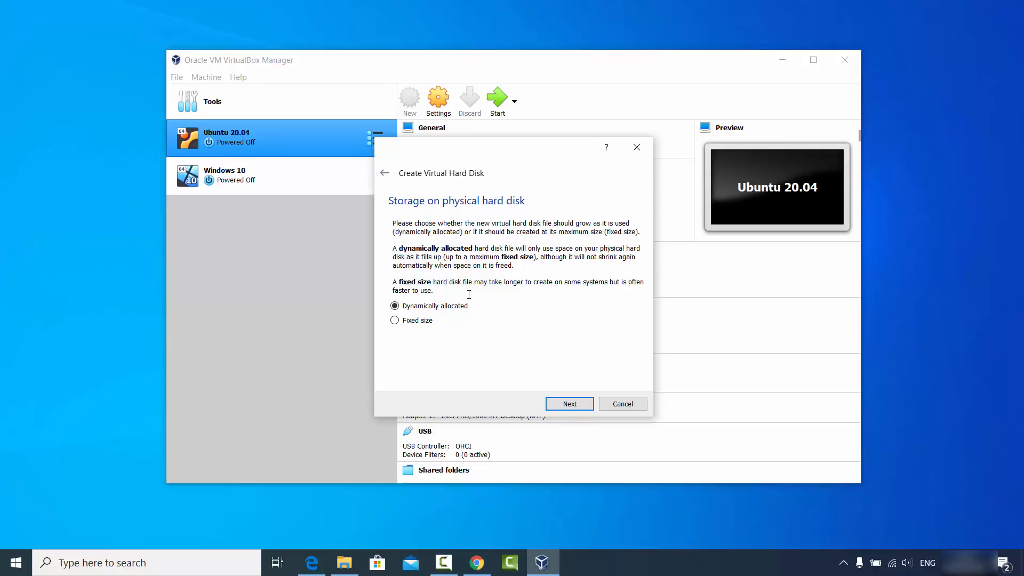
click(567, 403)
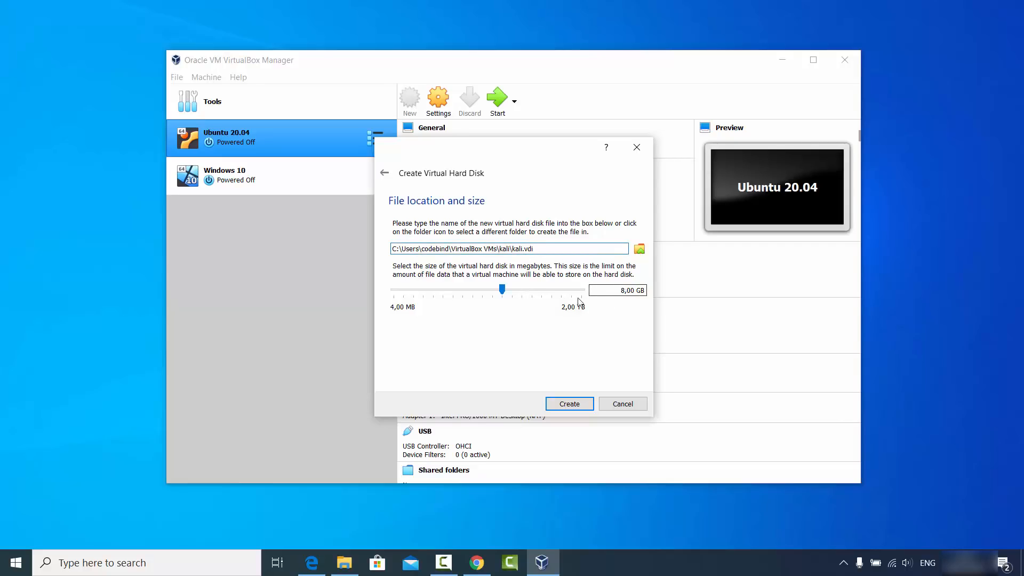
drag(502, 289, 541, 297)
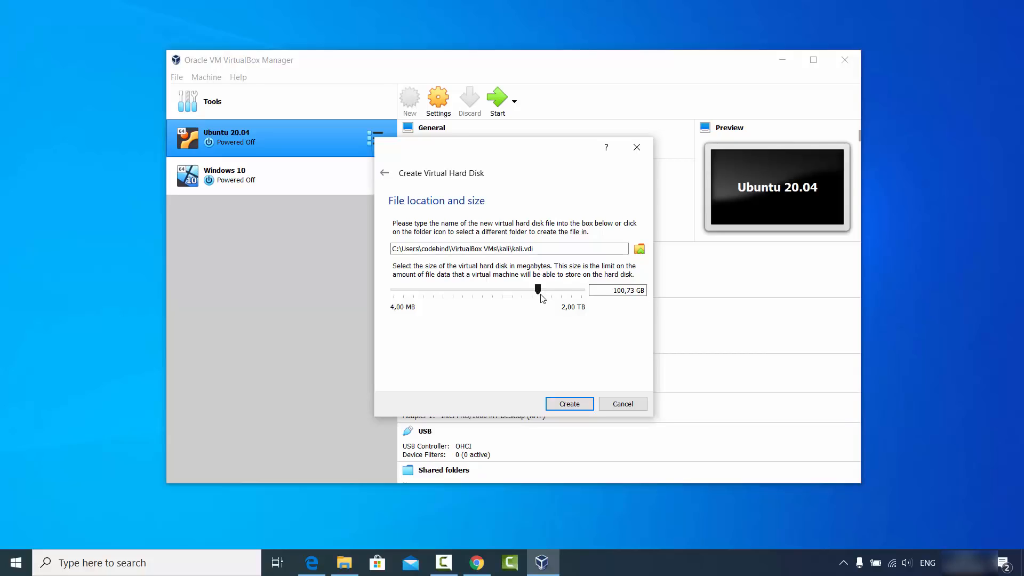
click(568, 402)
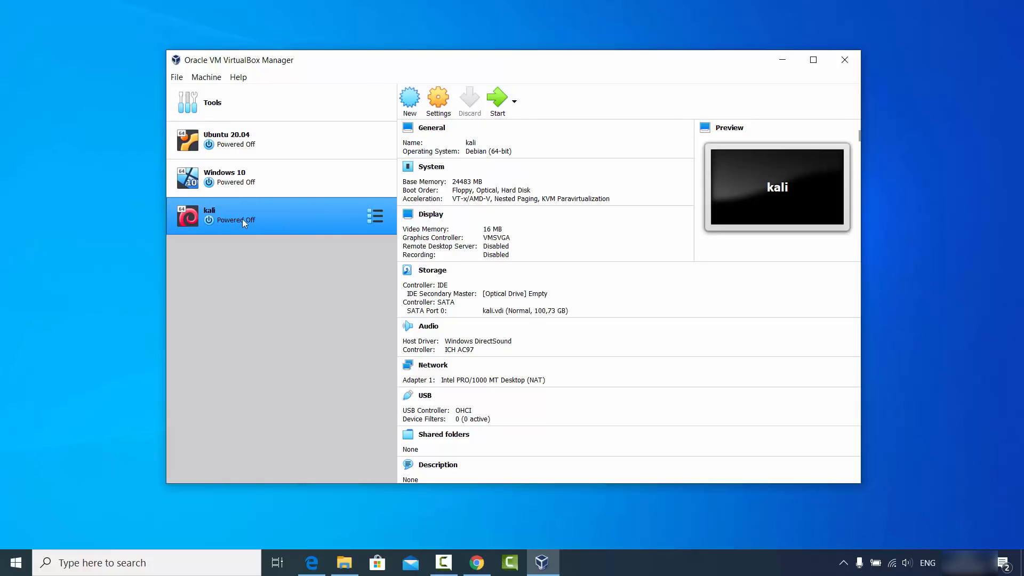
In the kali machine's general settings, set both Shared Clipboard and Drag'n'Drop to Bidirectional.
click(438, 107)
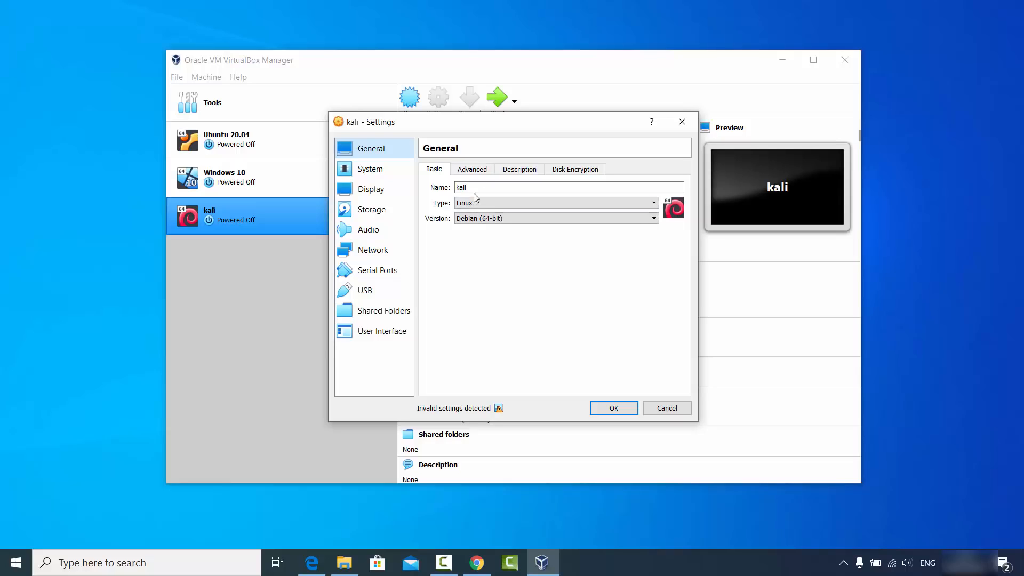
click(477, 172)
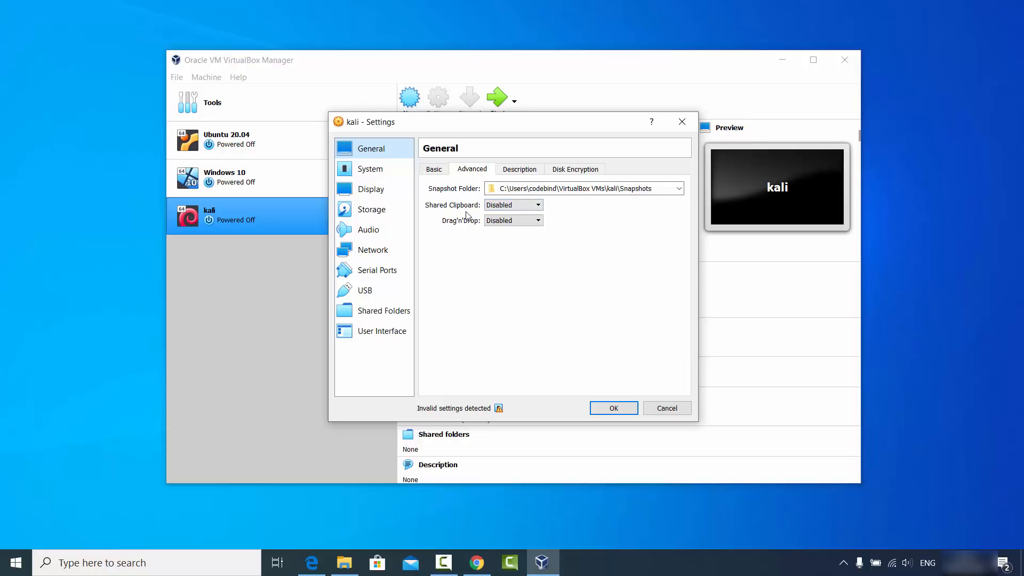
click(496, 208)
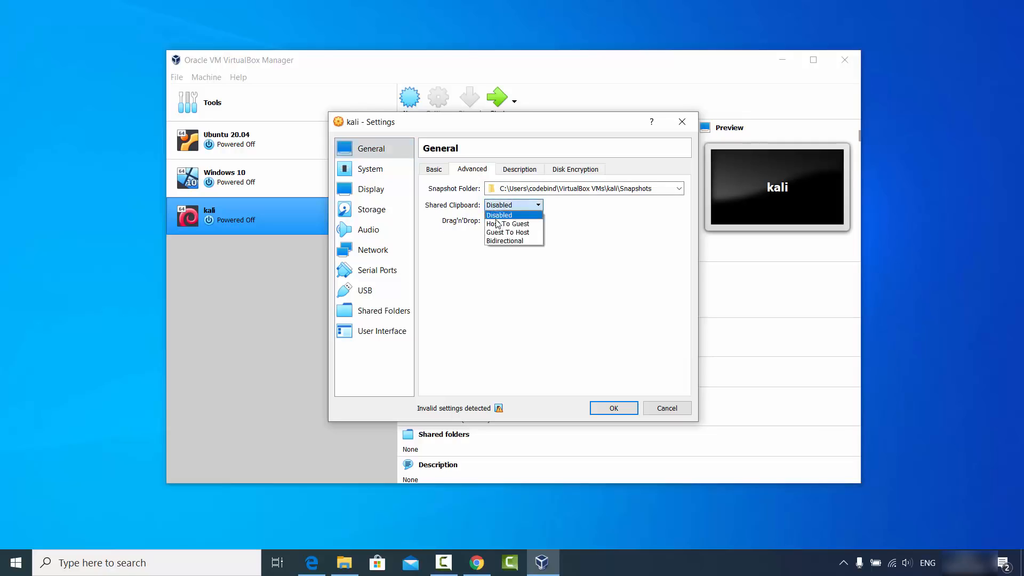
click(496, 240)
click(502, 221)
click(504, 256)
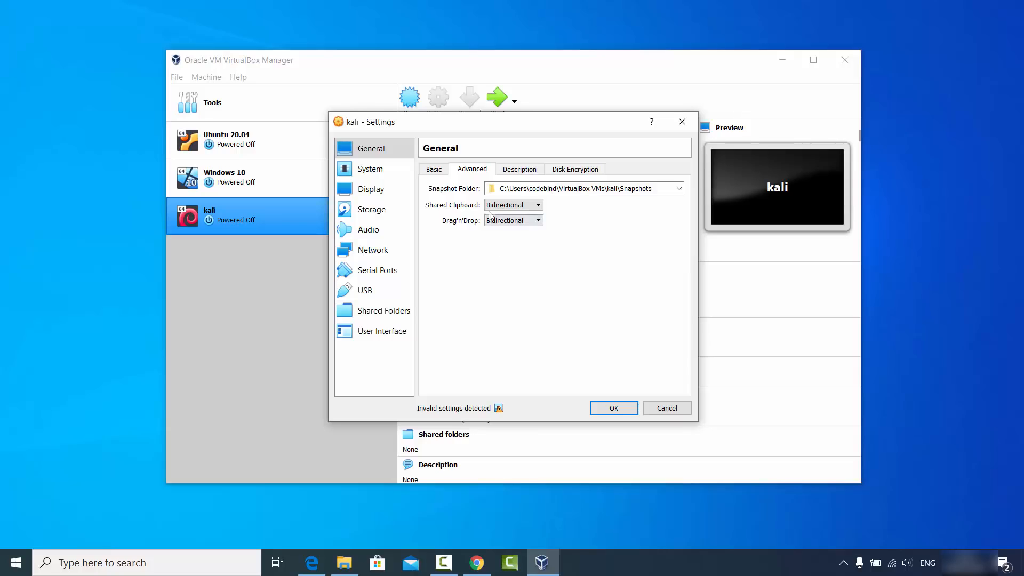
Review the description and disk encryption settings, and assign 4 processors to the kali machine.
click(518, 169)
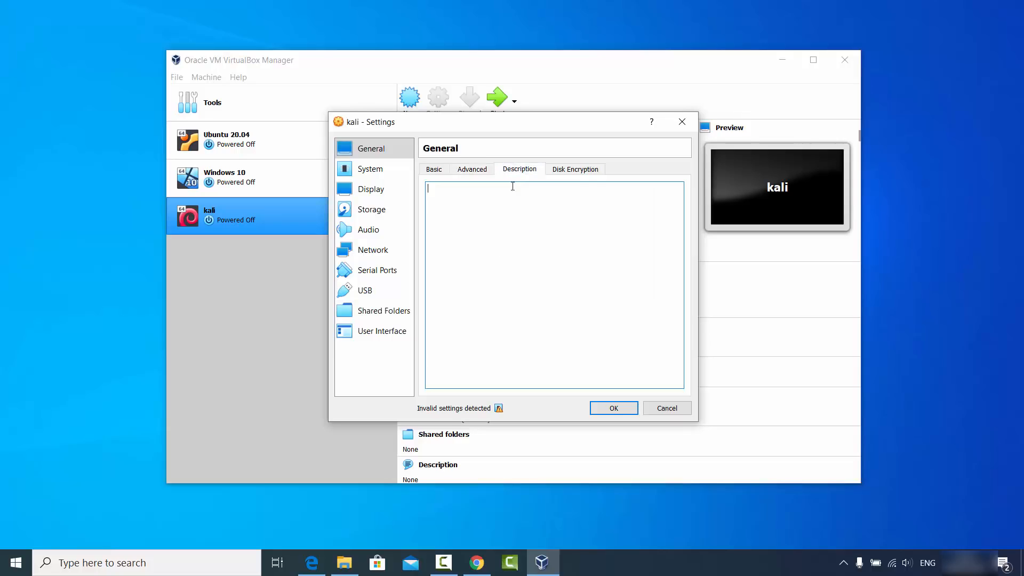
click(576, 171)
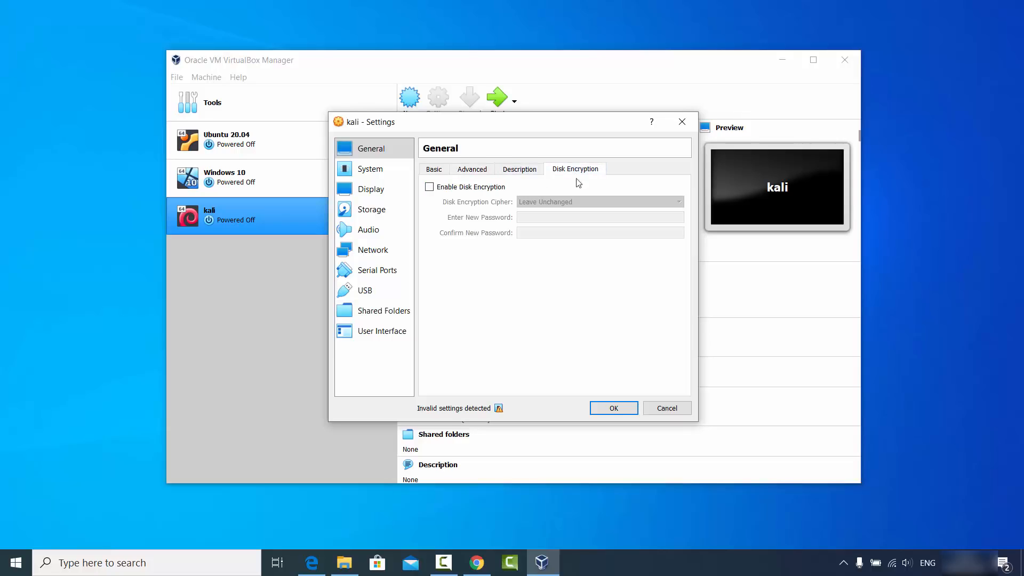
click(380, 174)
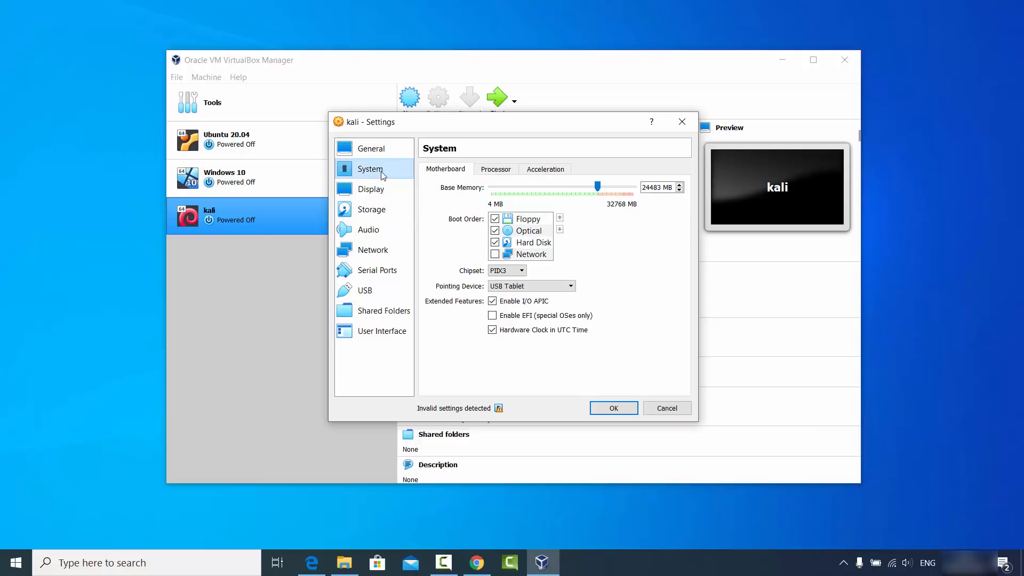
click(495, 172)
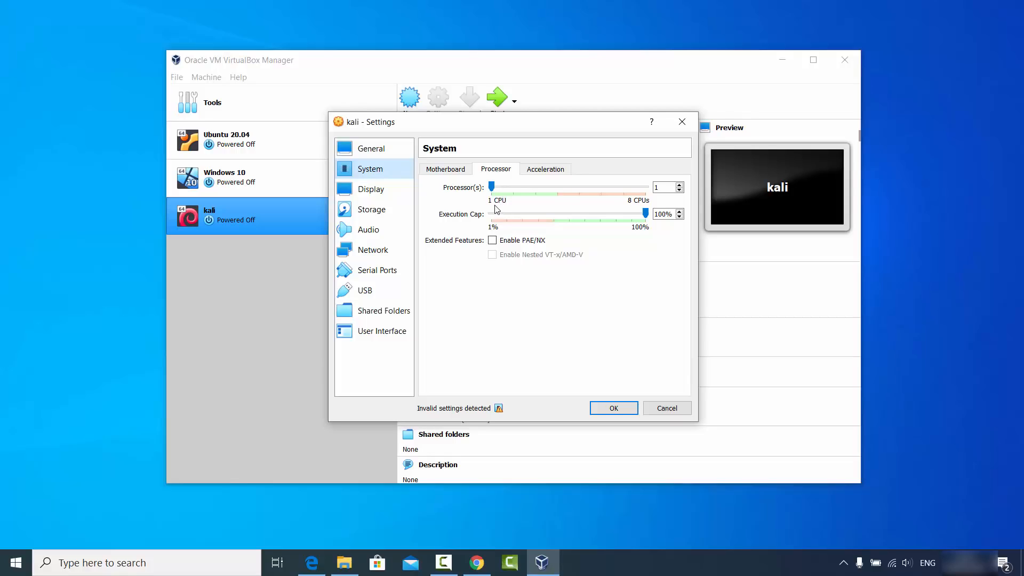
click(493, 188)
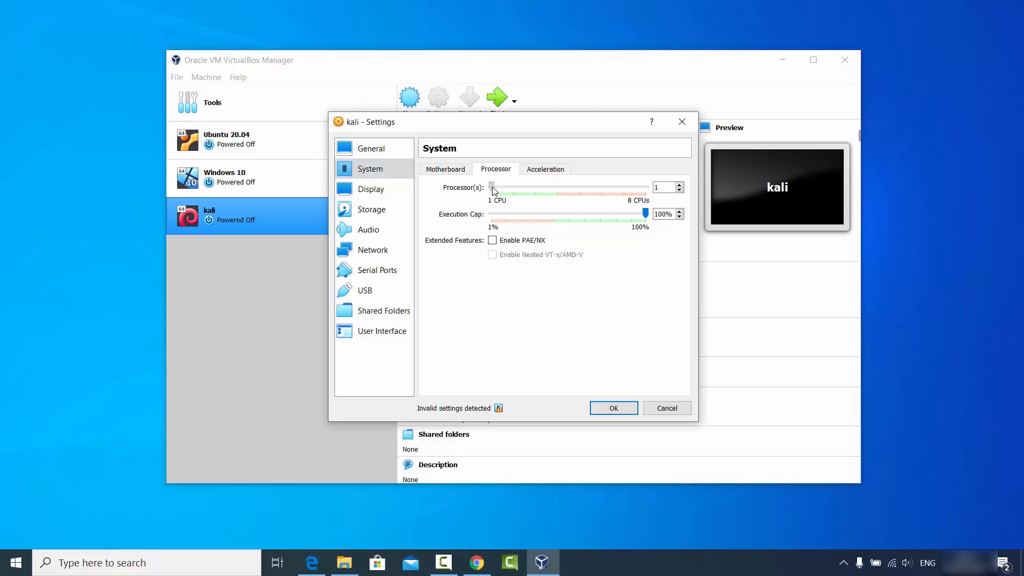
drag(498, 191, 555, 196)
Begin choosing a disk file for the empty optical drive on the kali machine's IDE controller.
click(387, 192)
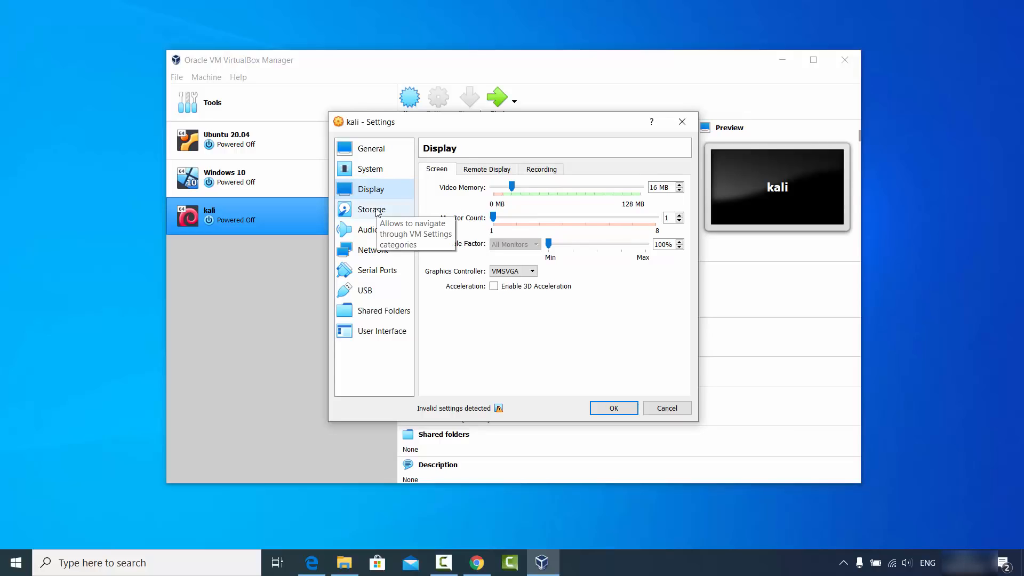
click(377, 210)
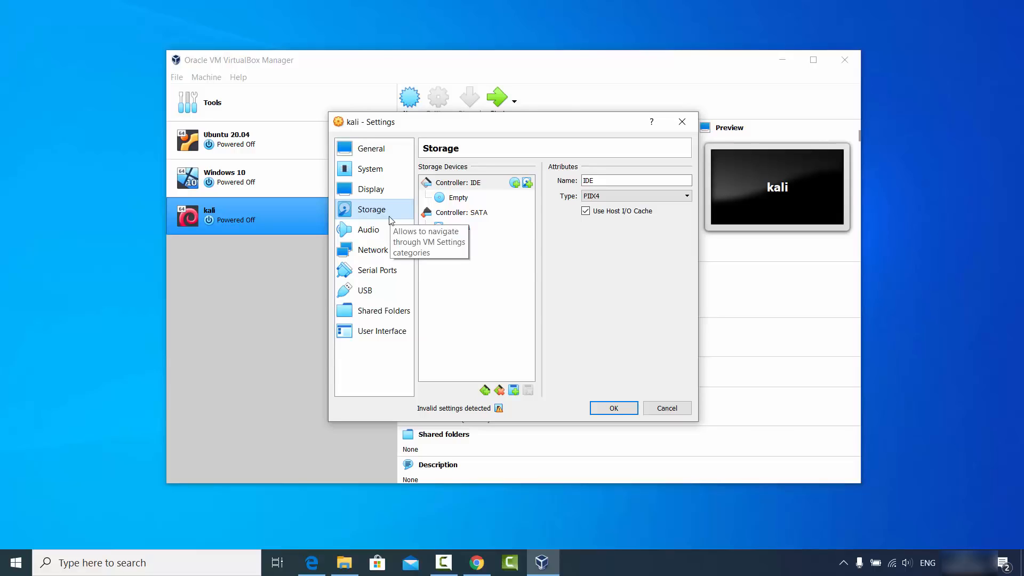
click(460, 202)
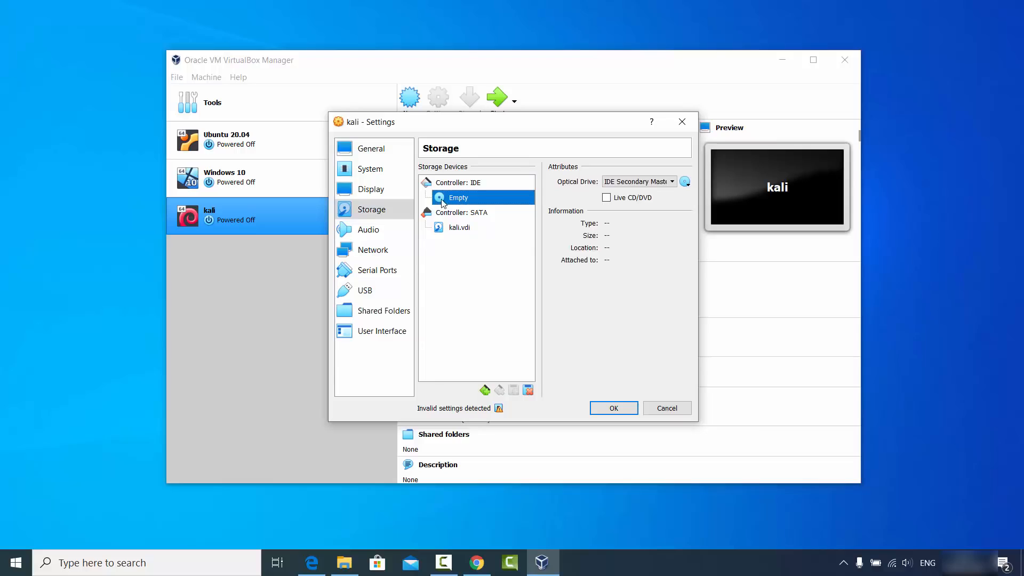
click(685, 183)
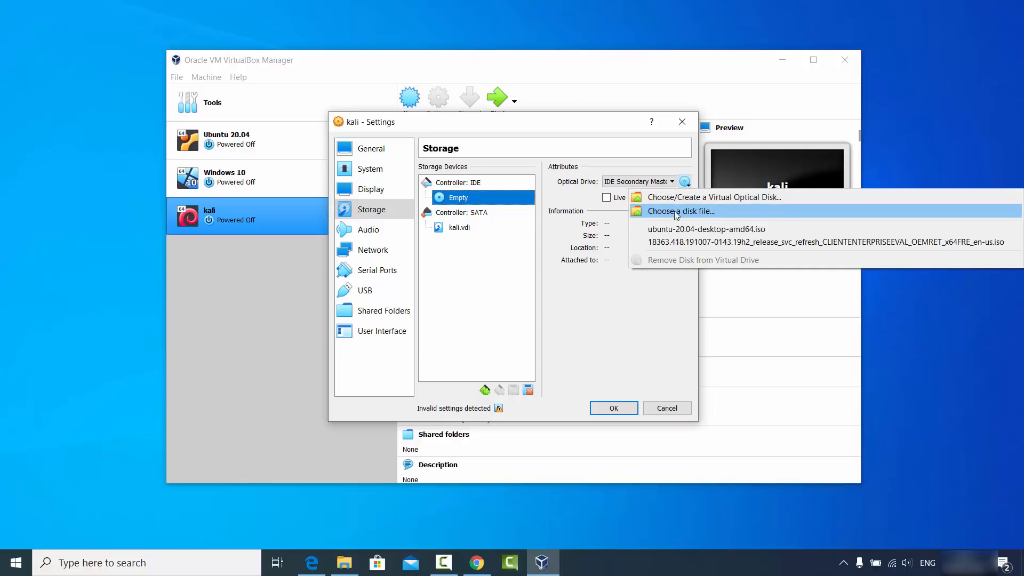
click(671, 212)
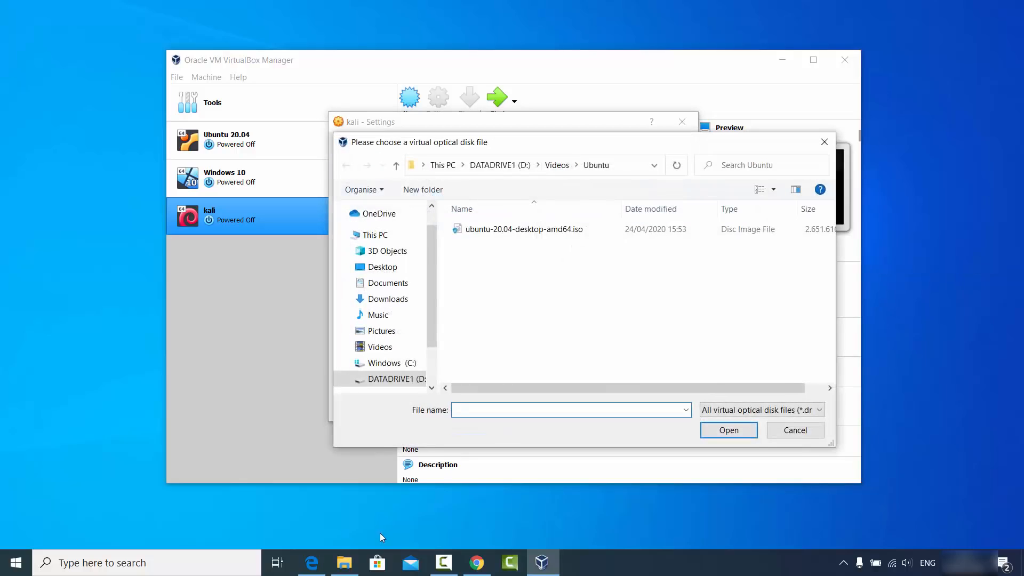
Copy the kali folder's path from File Explorer and browse to D:\Videos\kali in the optical disk file chooser.
click(345, 563)
click(427, 87)
key(ctrl+c)
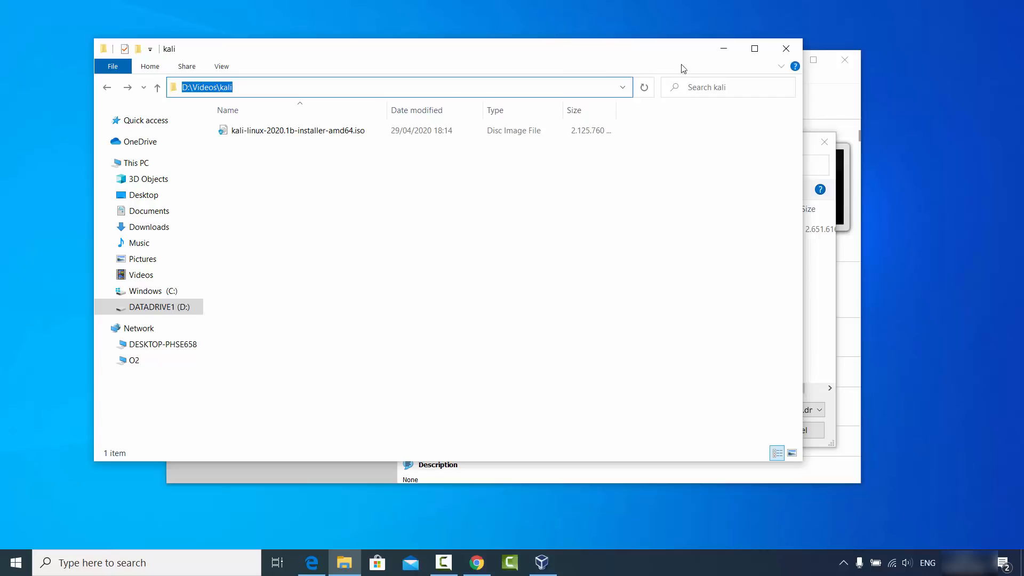
click(724, 48)
click(635, 166)
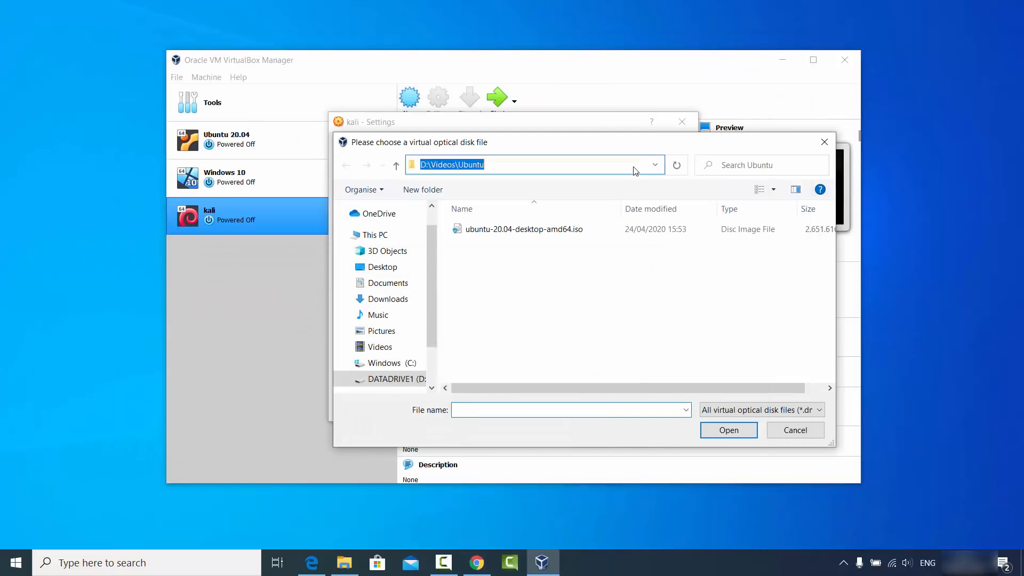
key(ctrl+v)
key(Return)
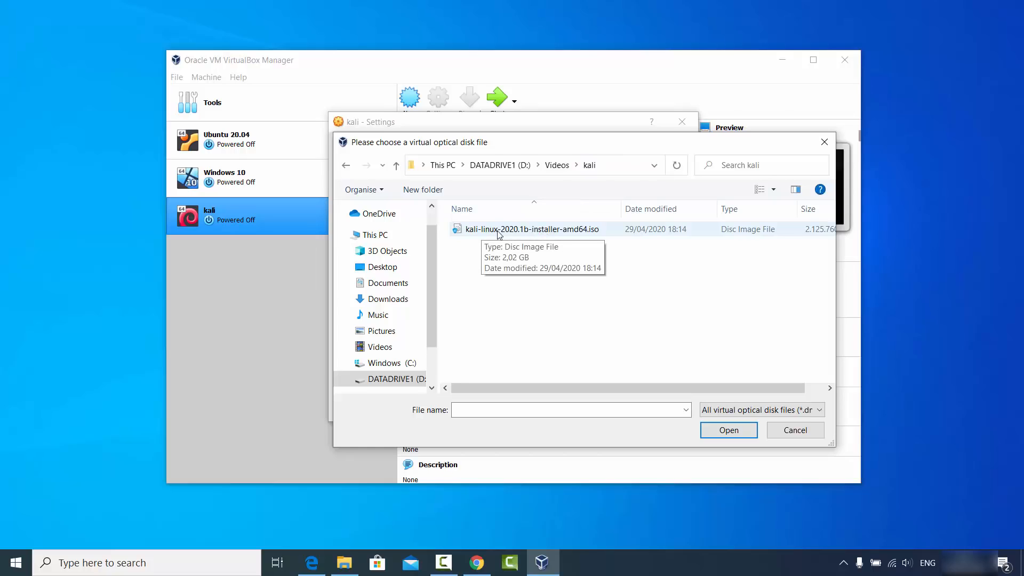
Attach kali-linux-2020.1b-installer-amd64.iso to the optical drive, widen the settings window to check the image, and save the settings.
click(530, 235)
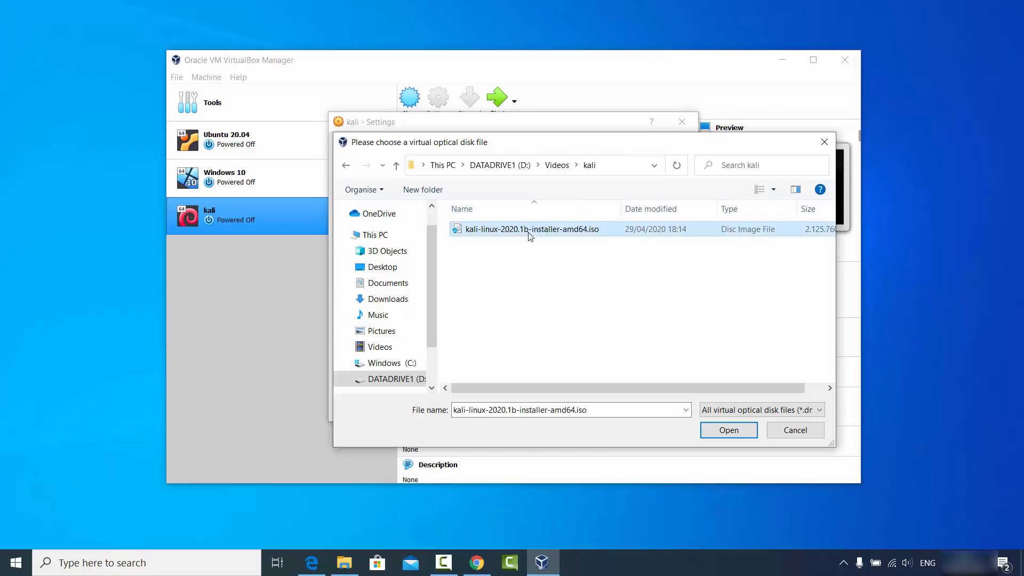
click(724, 432)
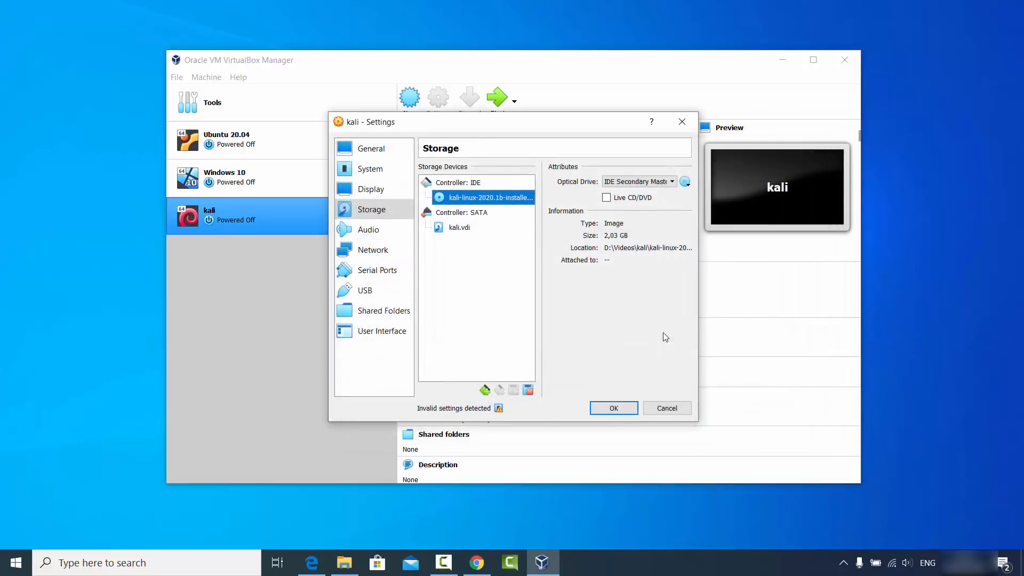
drag(699, 421, 907, 422)
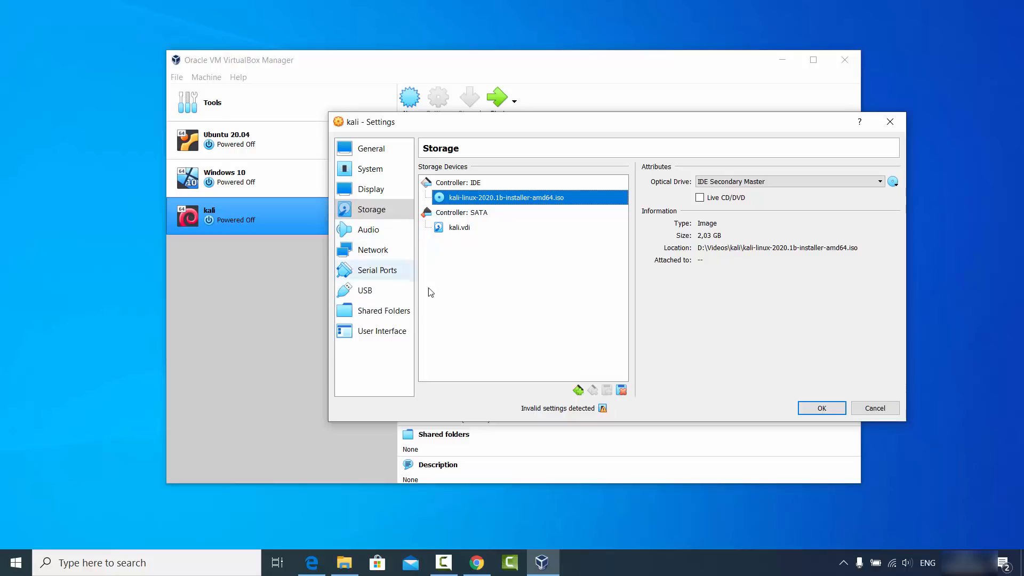
click(821, 409)
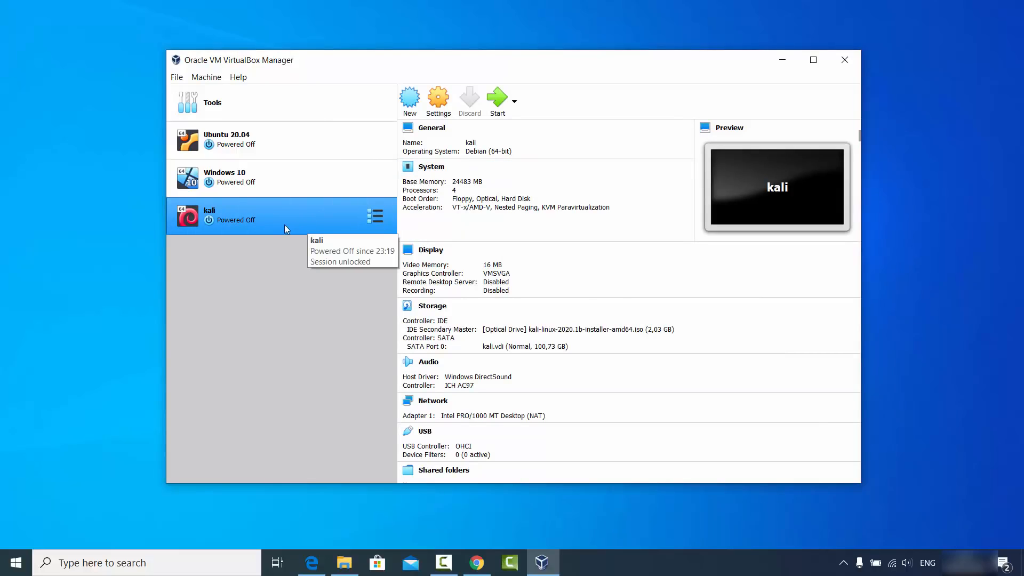
Start the kali machine with kali-linux-2020.1b-installer-amd64.iso as the start-up disk and launch Graphical install from the installer menu.
click(501, 104)
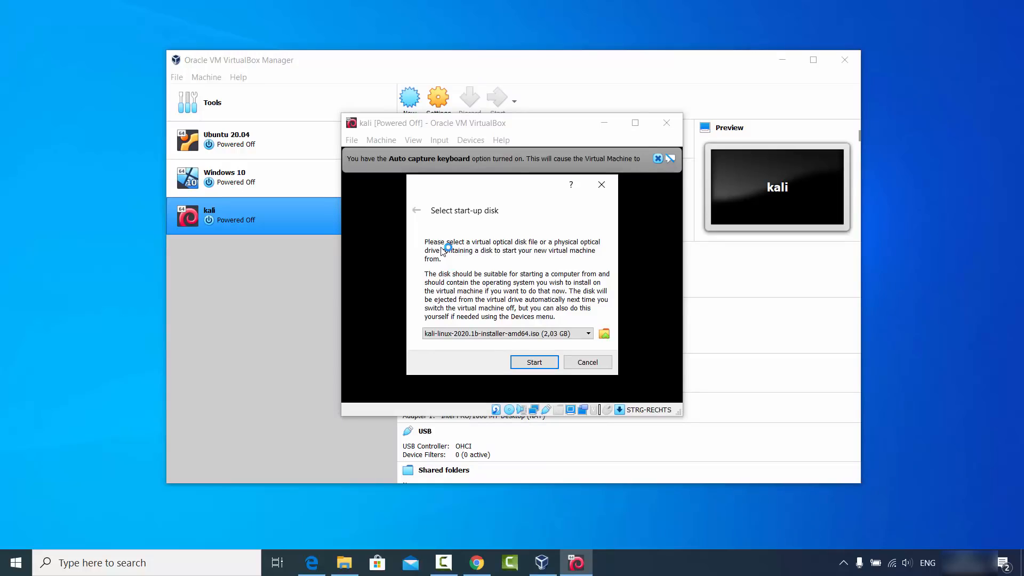
click(534, 362)
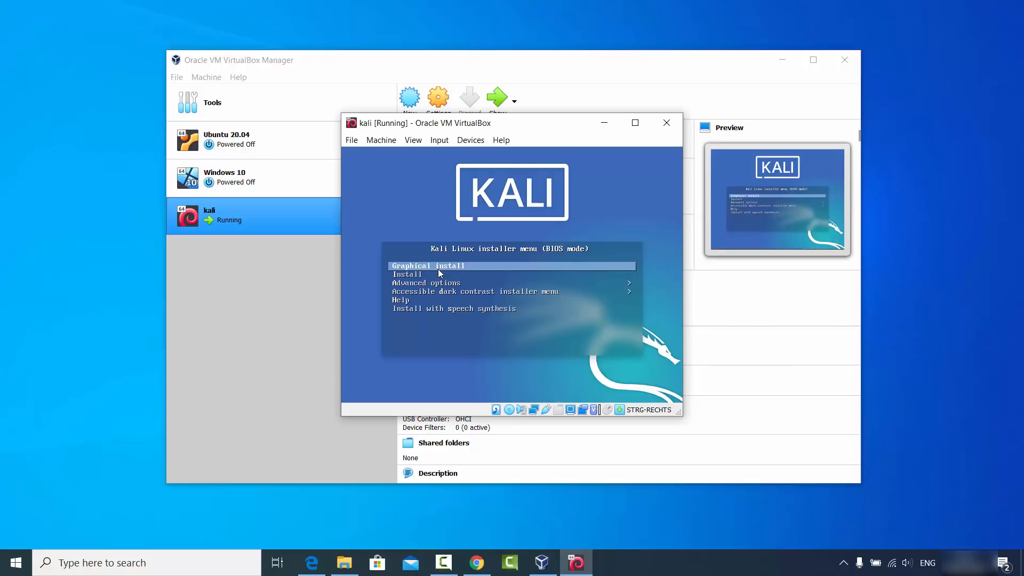
key(Down)
key(Down)
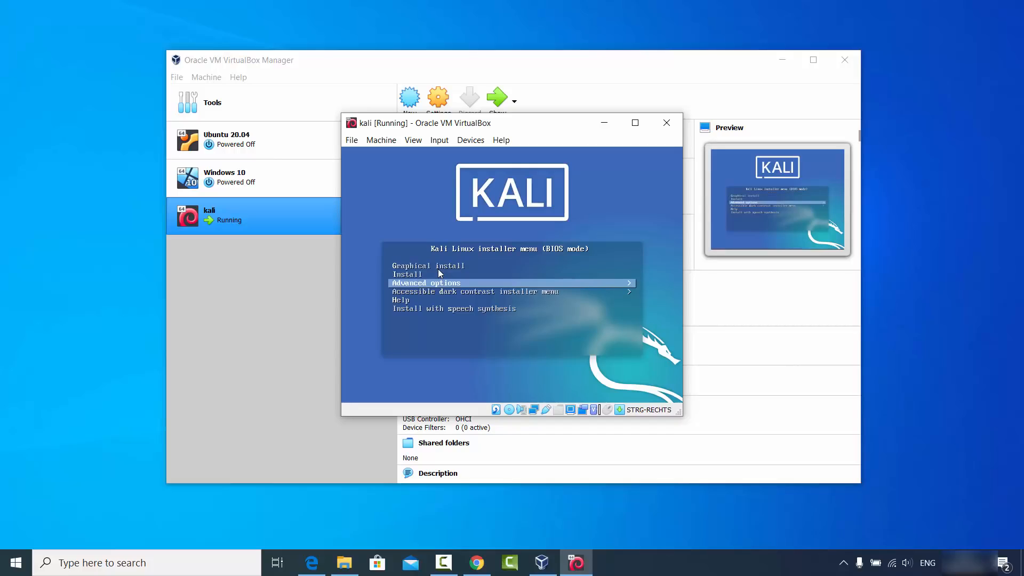
key(Down)
key(Up)
key(Up)
key(Up)
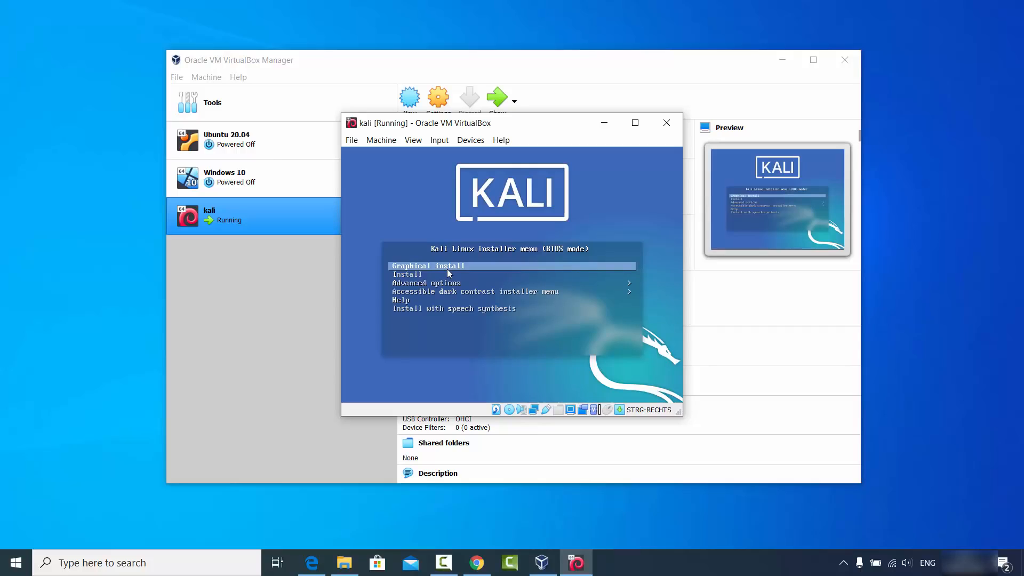
key(Return)
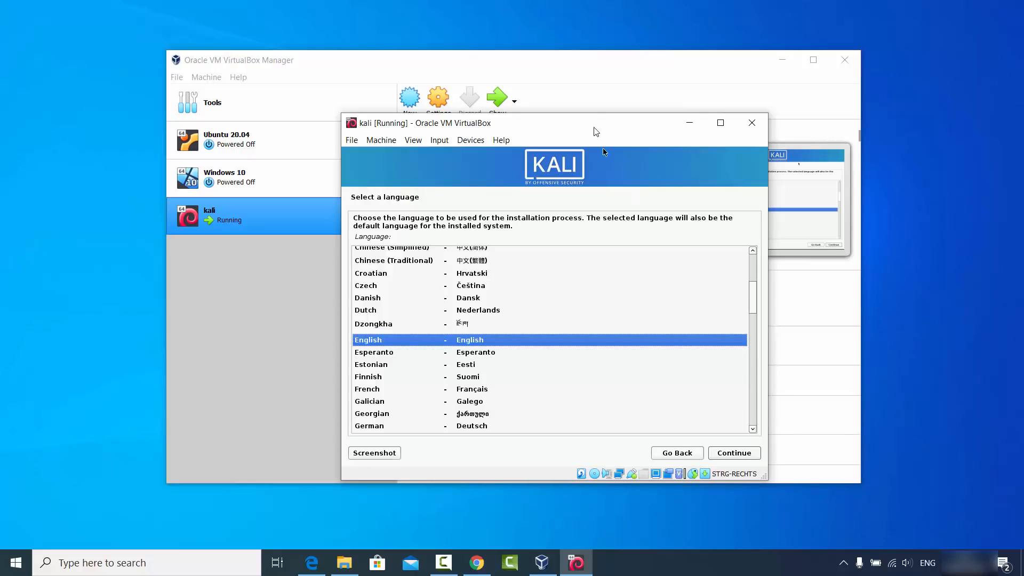
Reposition the virtual machine window, and accept English as the installation language and United States as the location.
drag(587, 126, 542, 124)
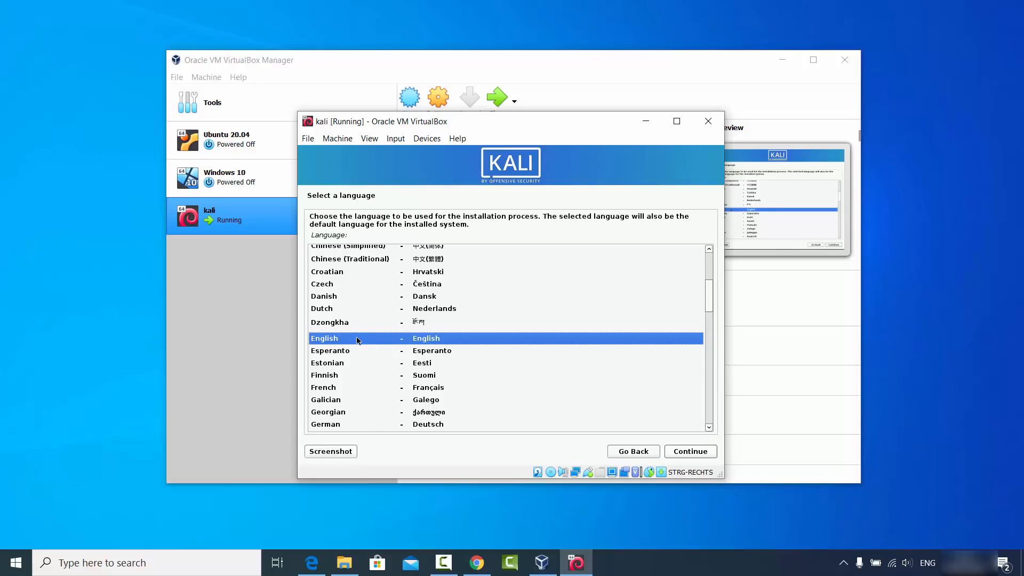
click(688, 452)
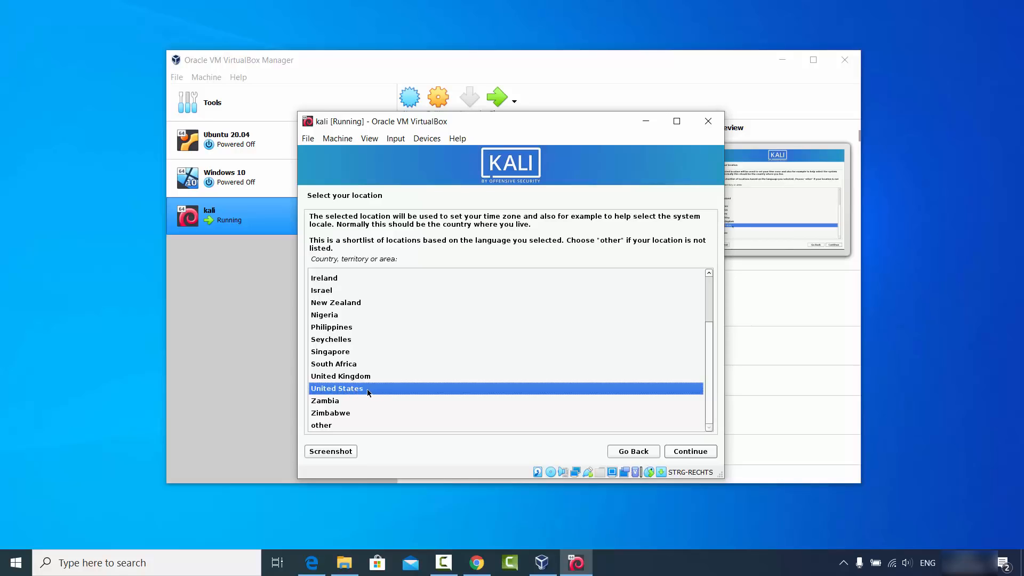
click(692, 452)
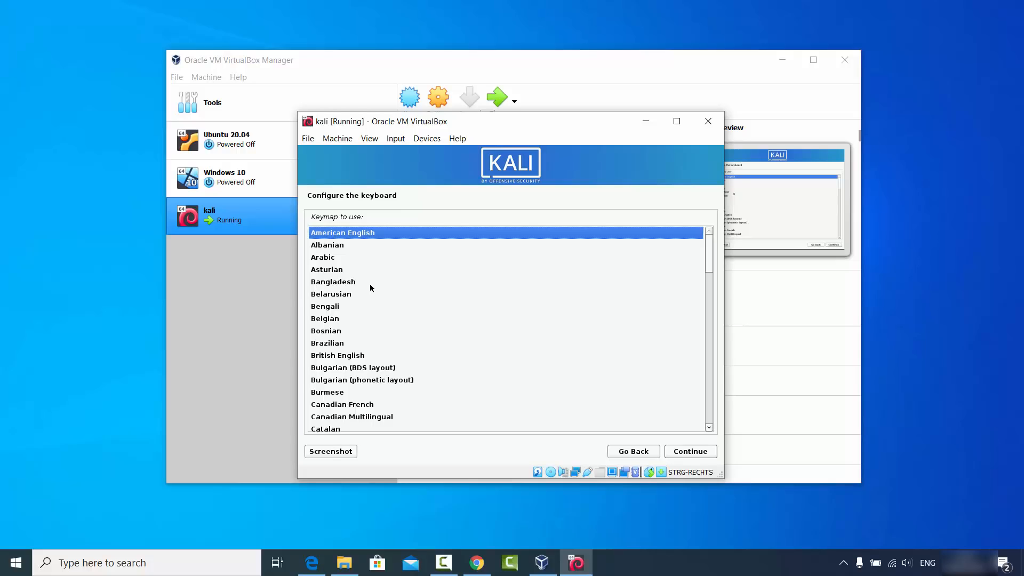
Choose German as the keymap for the installation and continue to the network configuration.
click(335, 306)
scroll(347, 303, down, 1)
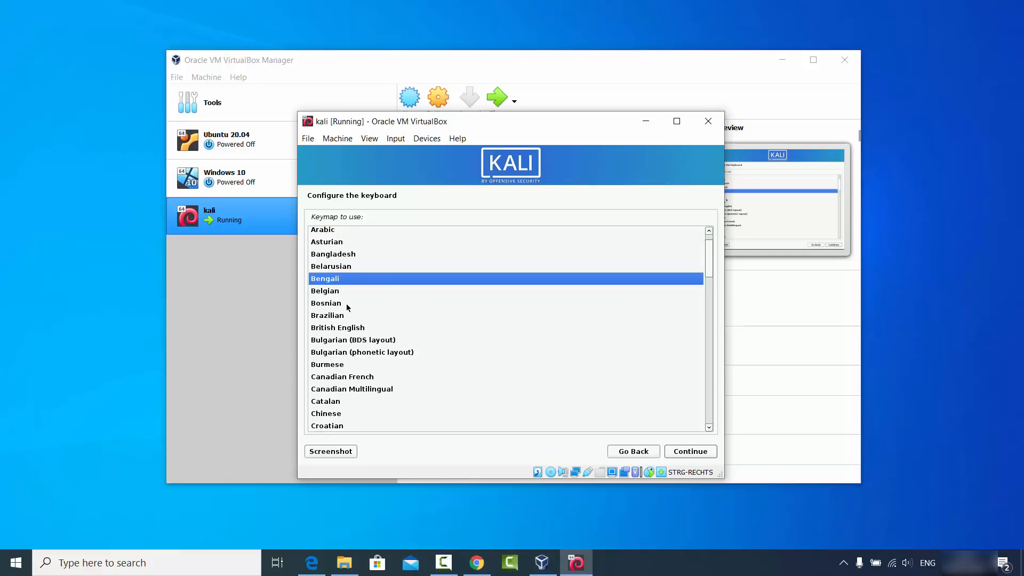
scroll(347, 303, down, 4)
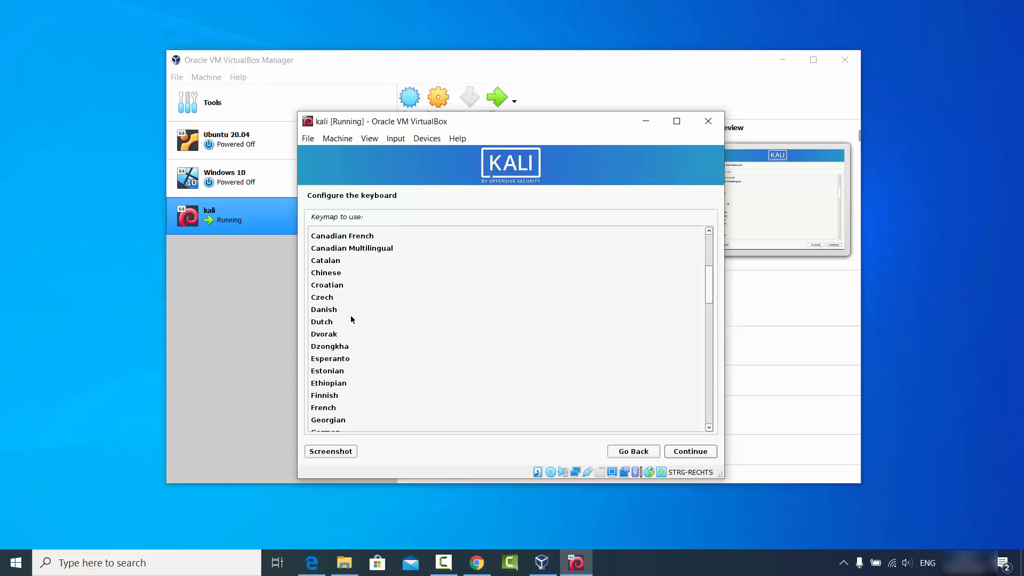
scroll(351, 317, down, 1)
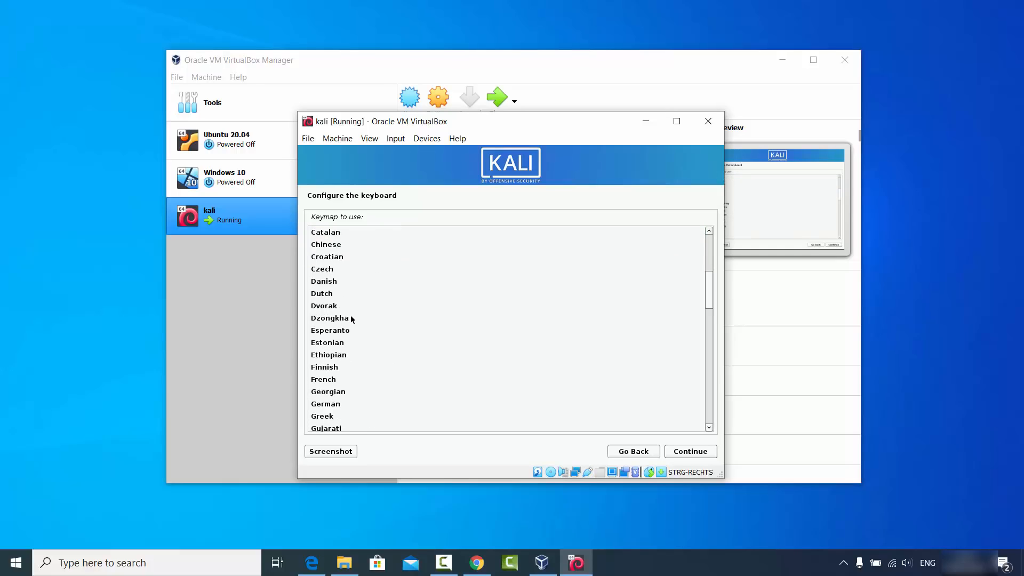
click(335, 409)
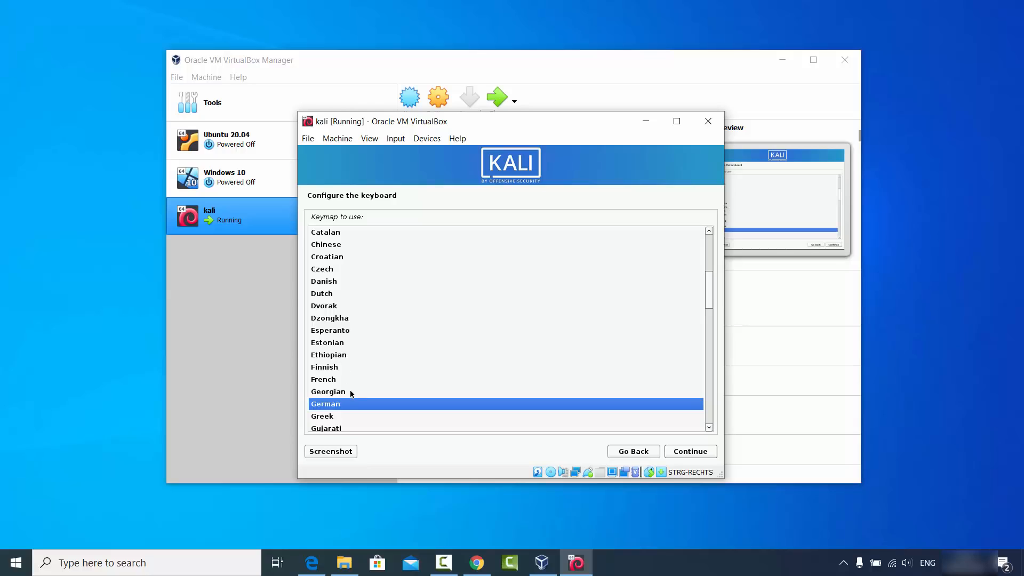
click(683, 453)
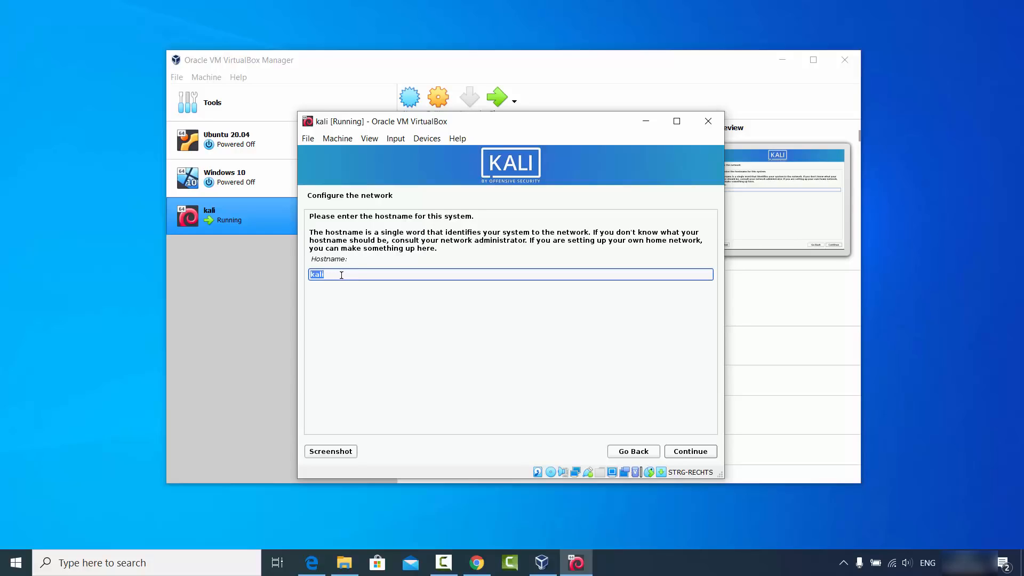
Accept kali as the hostname with a blank domain name, and create the new user with codebind as the username.
click(680, 454)
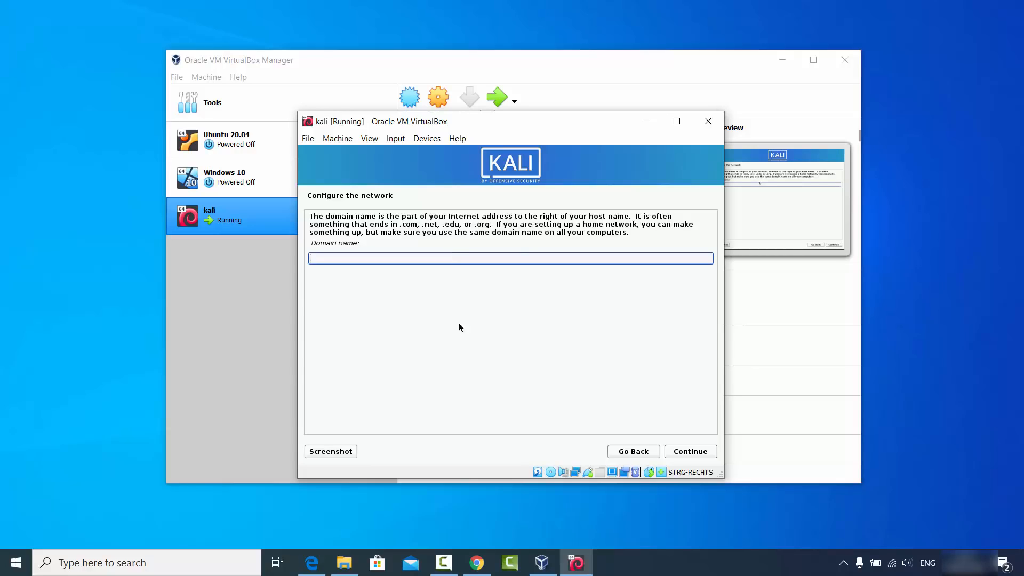
click(688, 453)
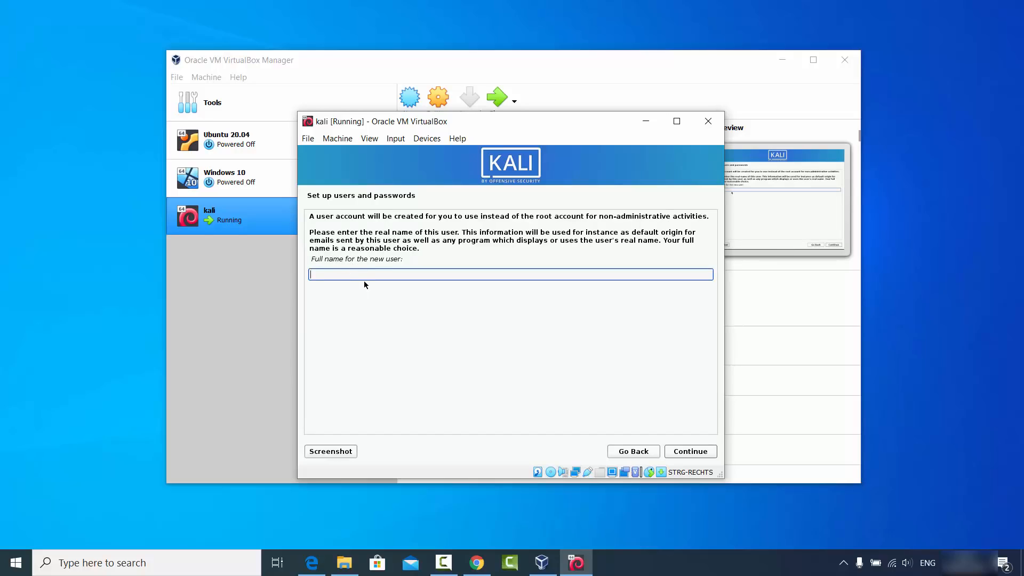
text(codebind)
key(Return)
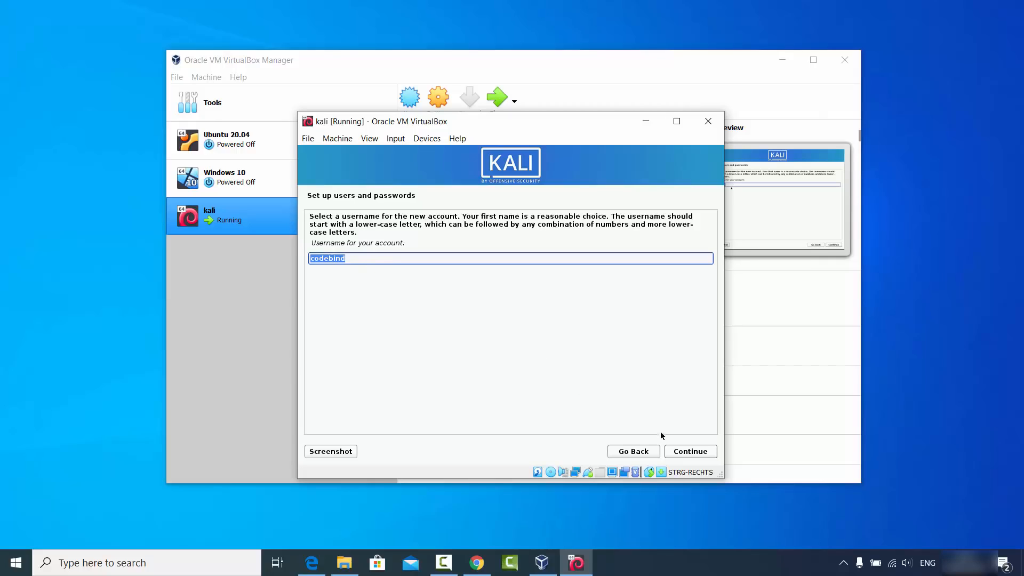
click(684, 453)
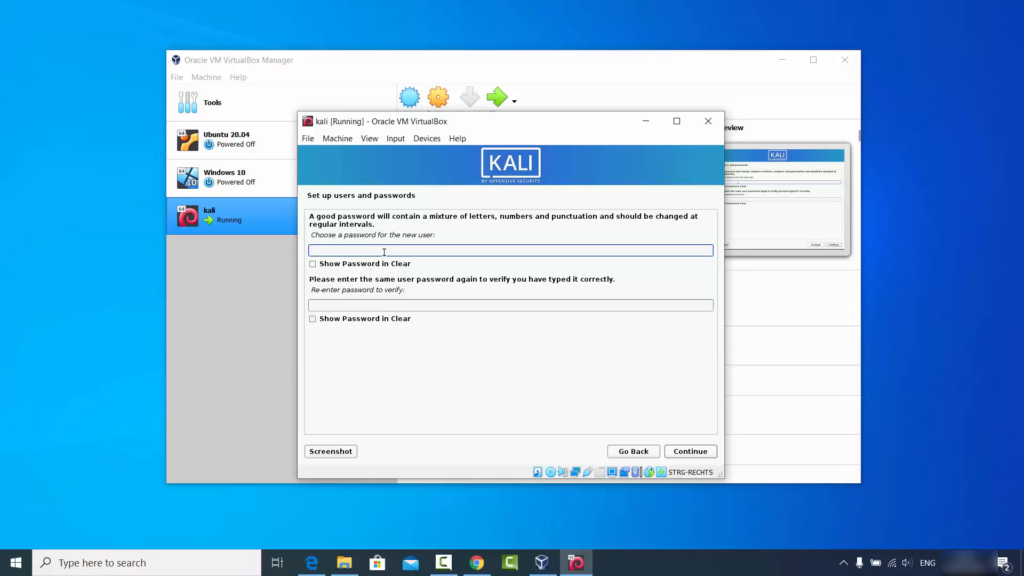
Enter and verify the new user's password, and set the time zone to Central.
text(******)
key(Tab)
text(****)
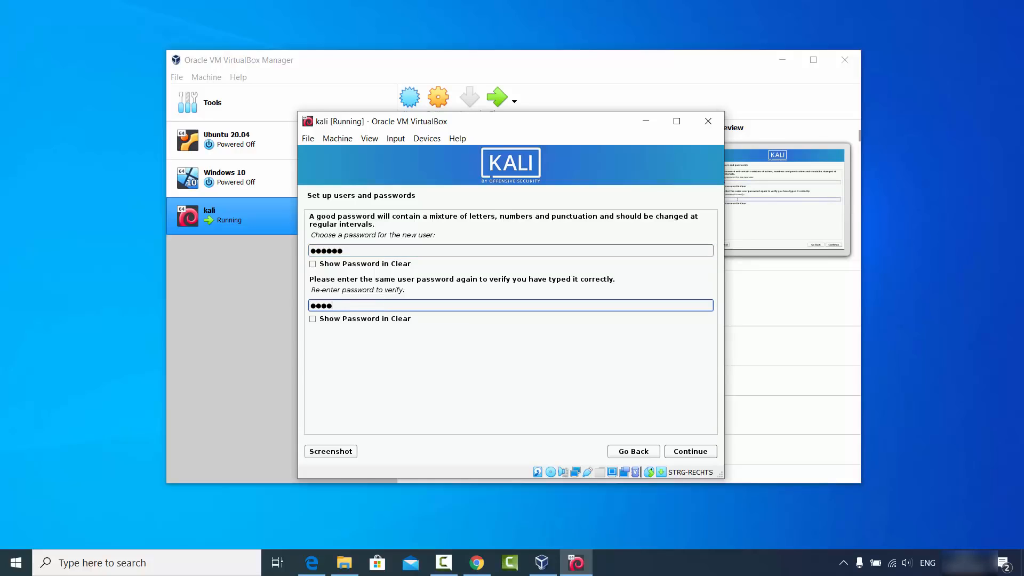
text(**)
click(699, 453)
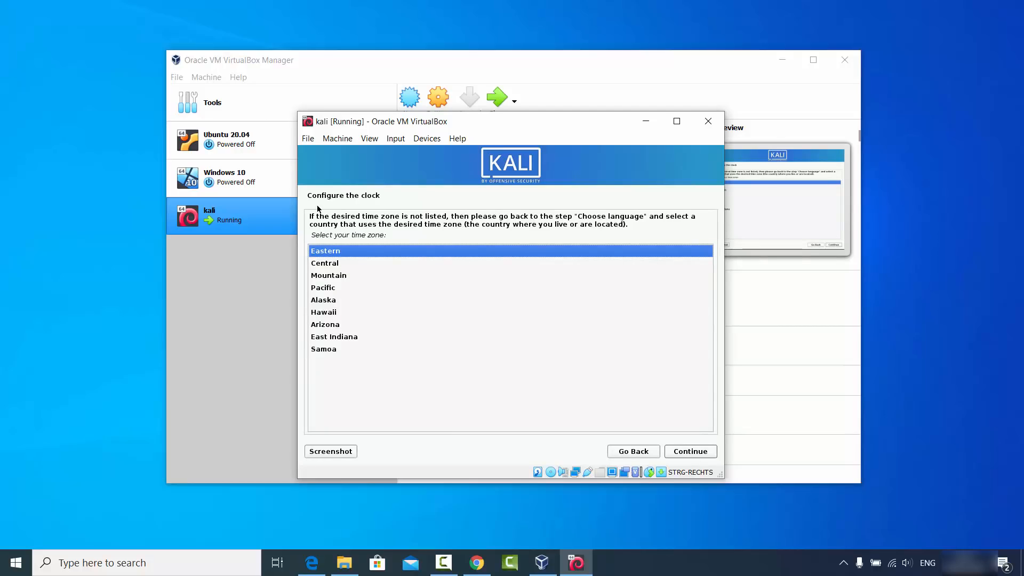
key(Down)
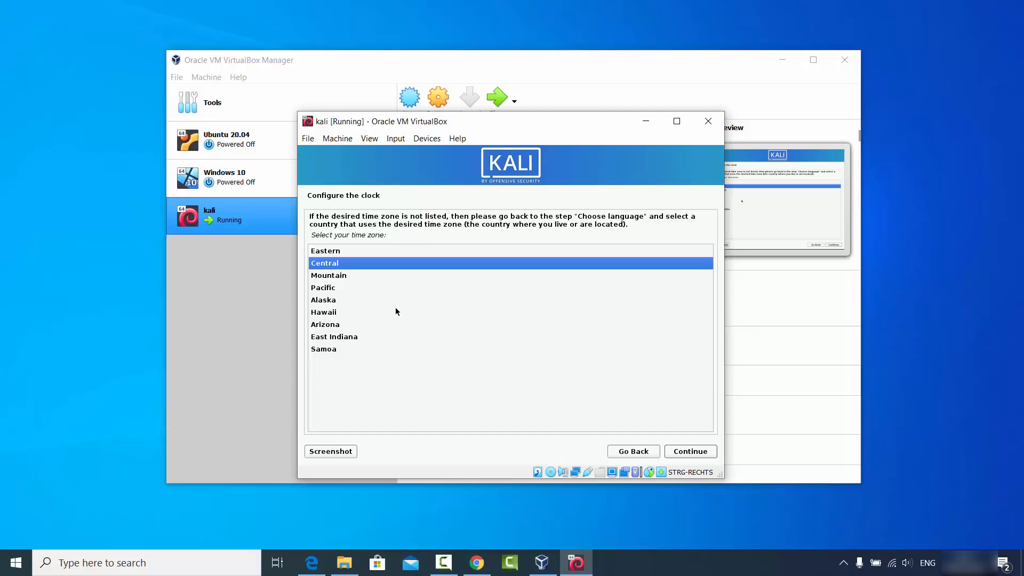
click(680, 452)
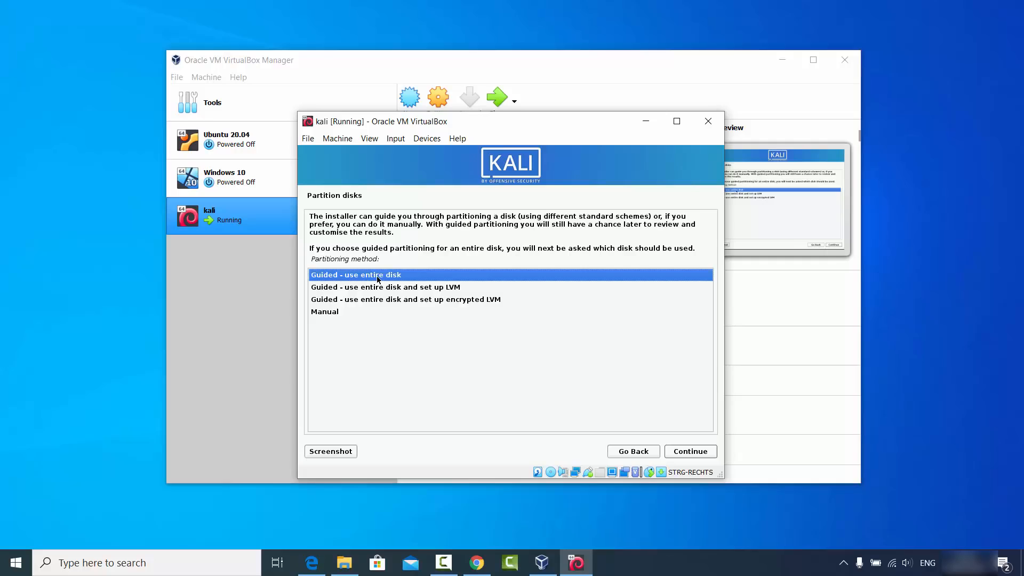
Partition the entire sda disk with guided partitioning, all files in one partition, and write the changes to disk.
click(688, 453)
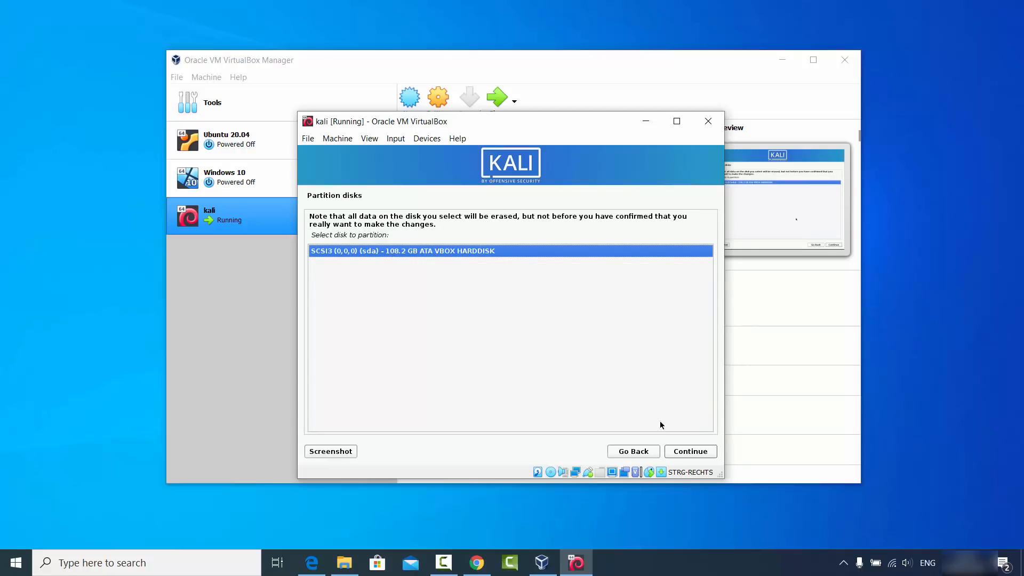
click(686, 453)
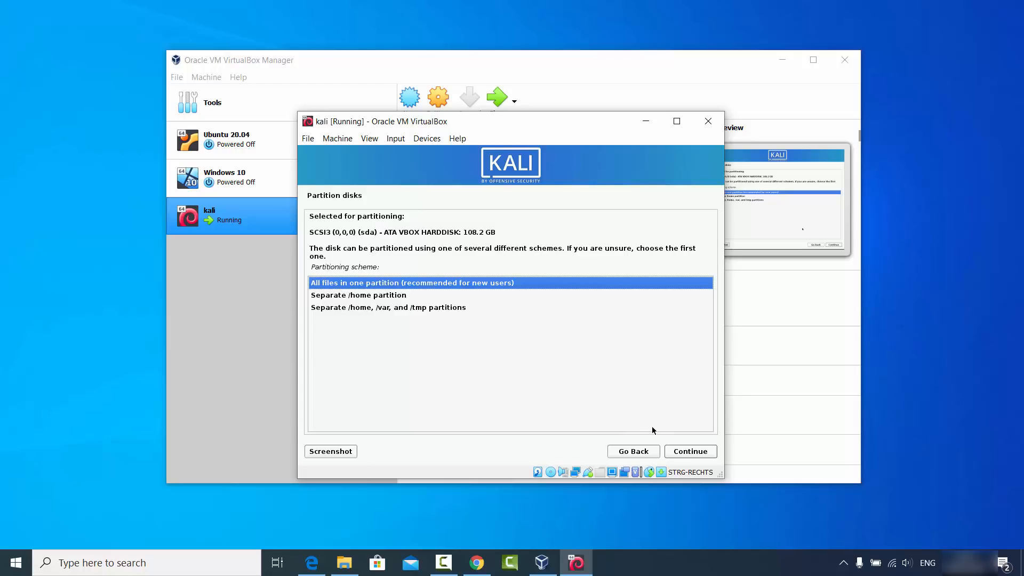
click(680, 450)
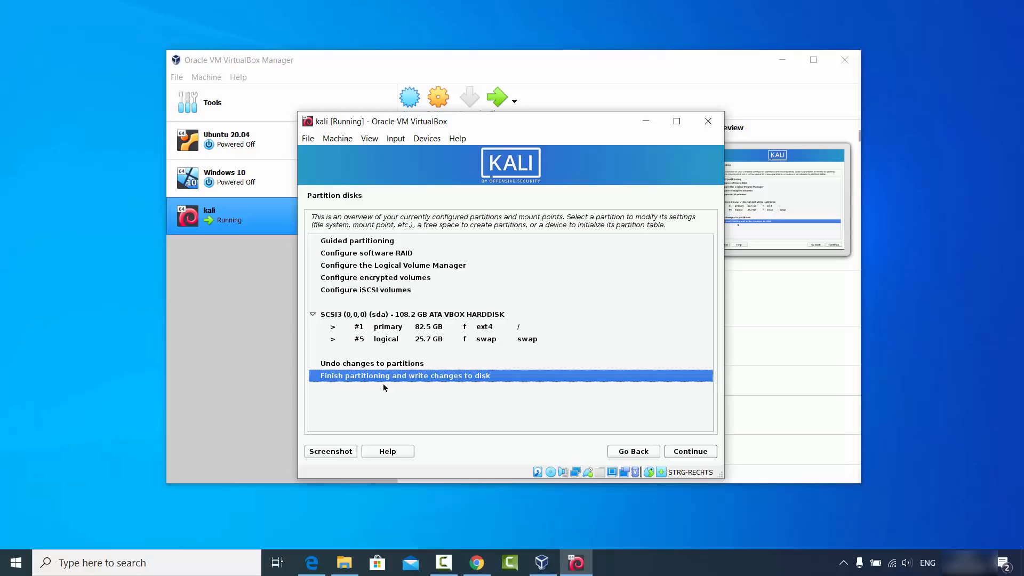
click(688, 453)
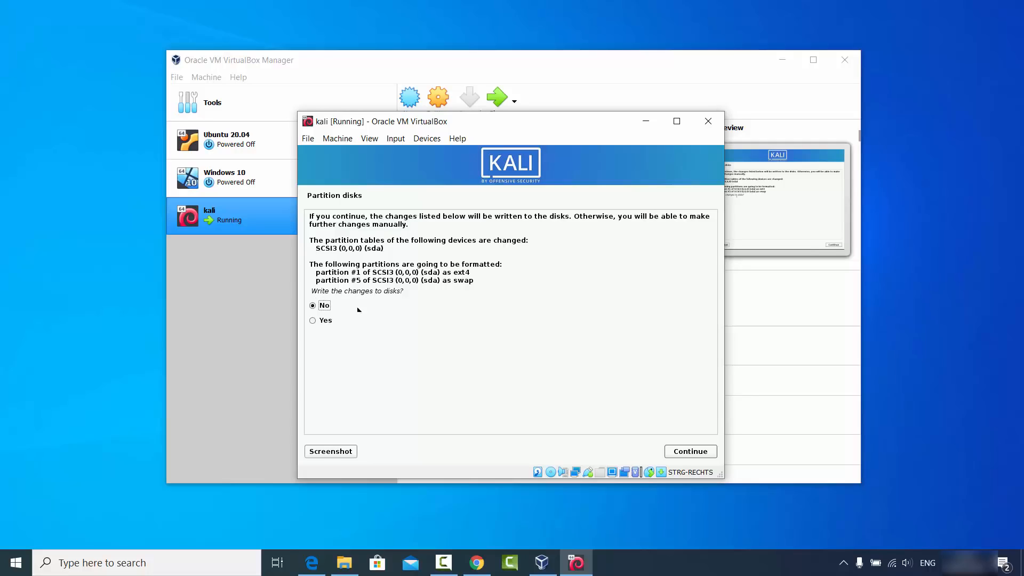
click(327, 320)
click(674, 451)
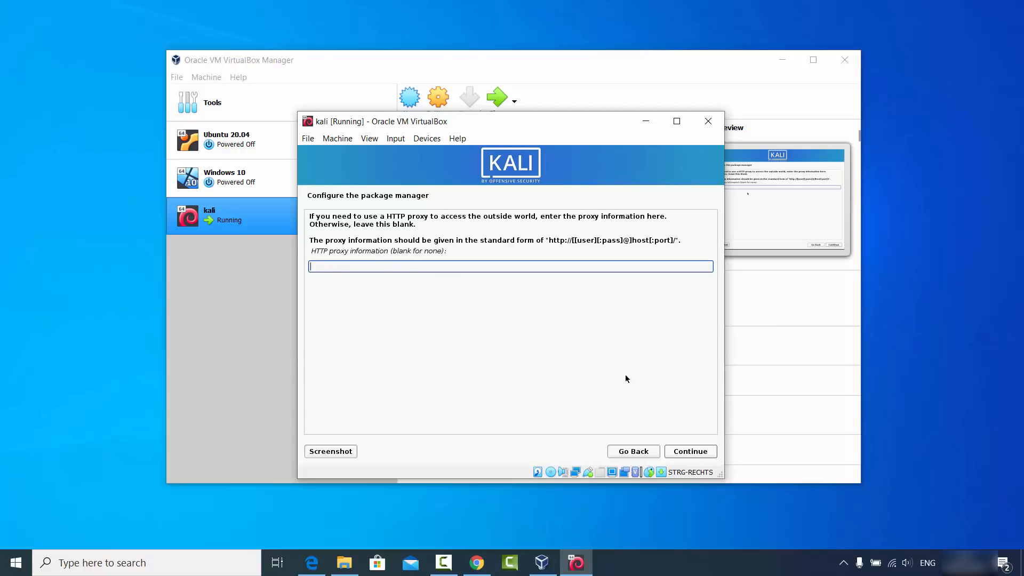
Leave the HTTP proxy blank and try to install the default software selection with Xfce, top10 and default tools.
click(694, 451)
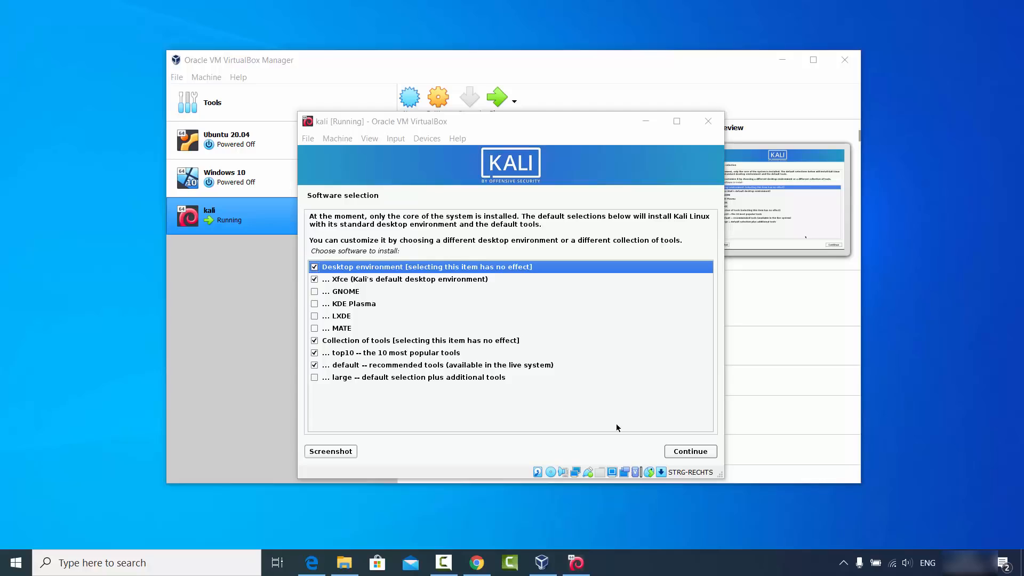
click(688, 452)
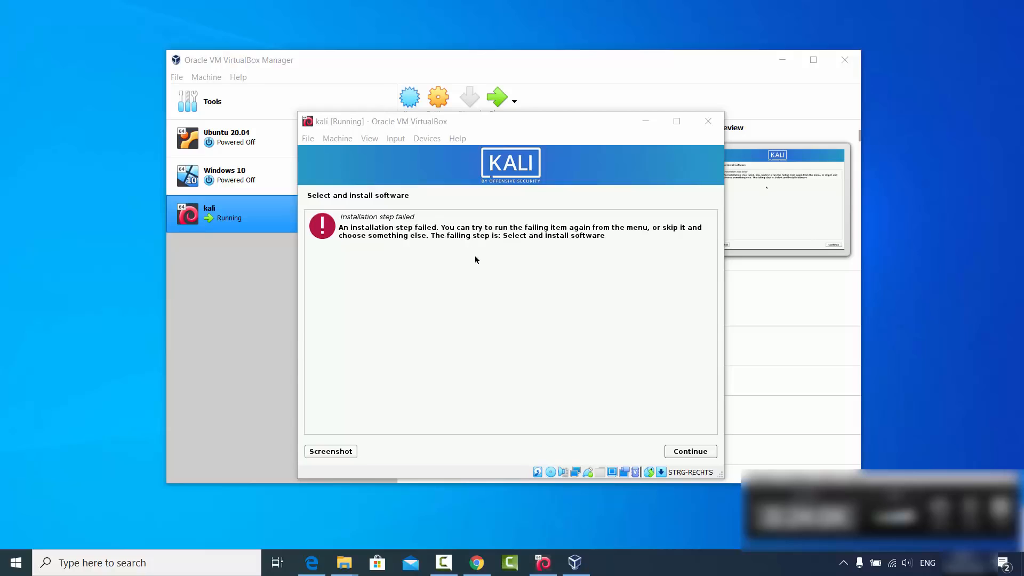
Run the "Select and install software" step again with the default Xfce desktop, top10 and recommended tools.
click(683, 456)
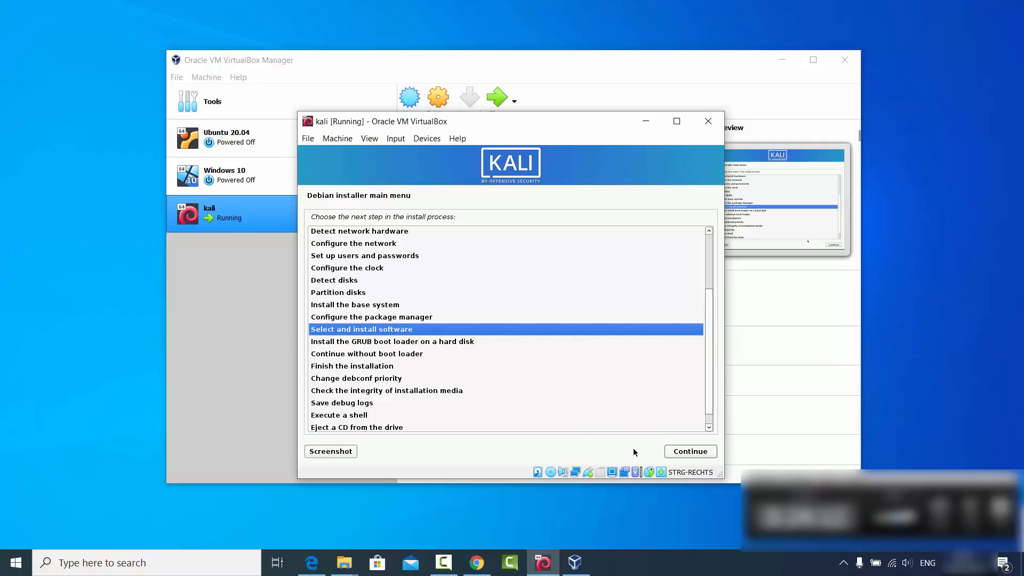
click(678, 454)
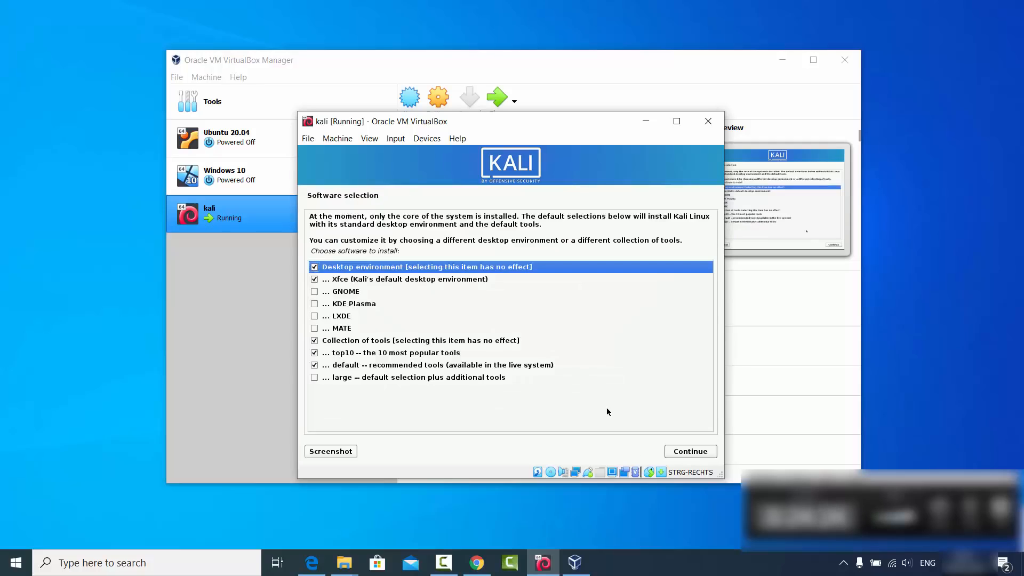
click(681, 452)
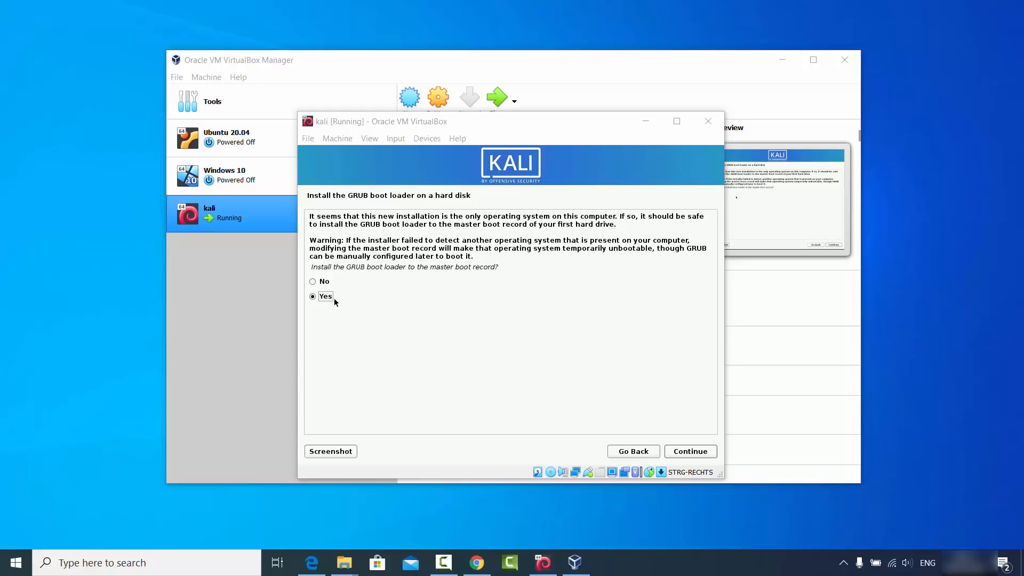
Install the GRUB boot loader to the master boot record on /dev/sda, and finish the installation by rebooting.
click(677, 453)
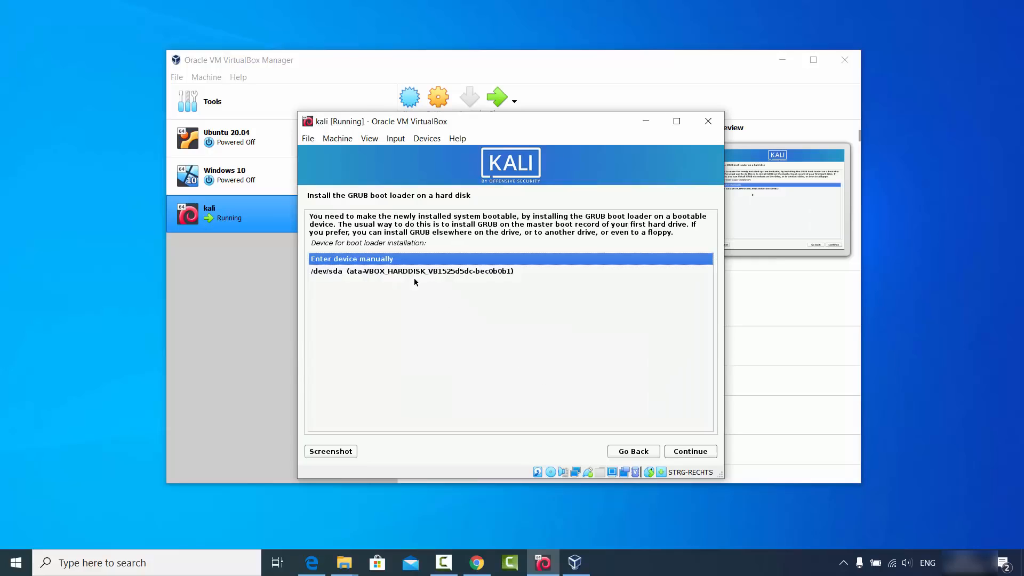
click(364, 273)
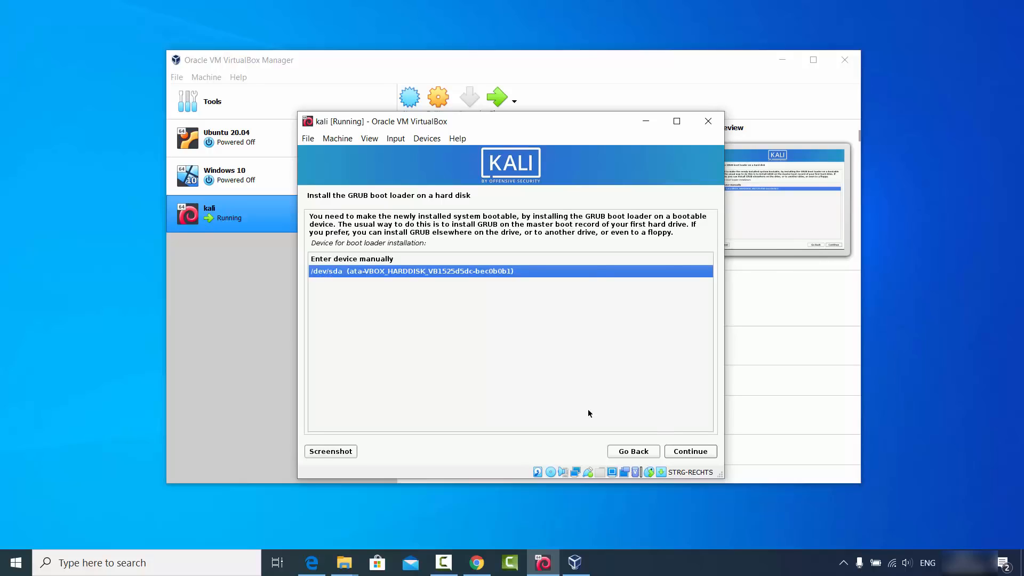
click(681, 451)
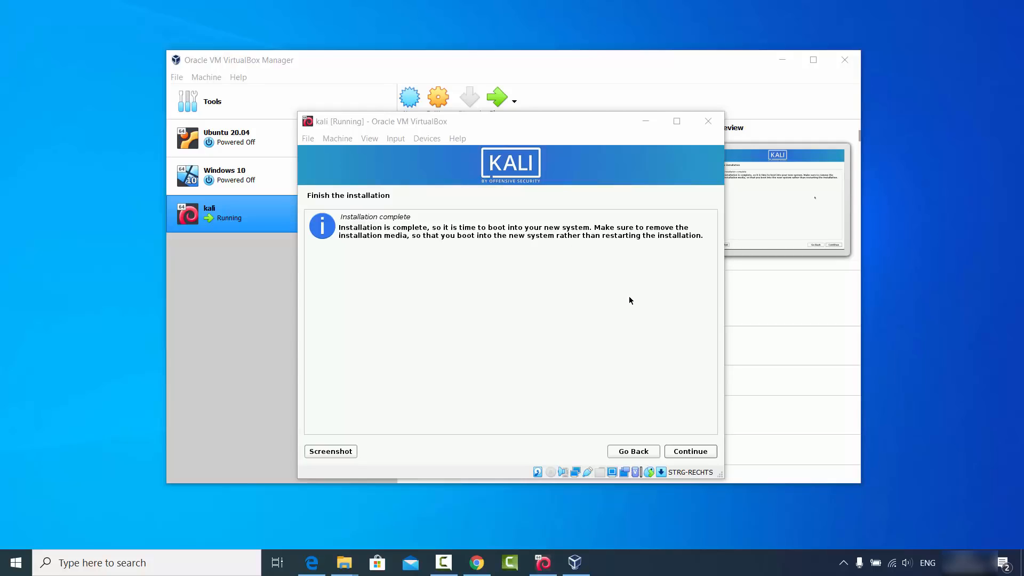
click(685, 452)
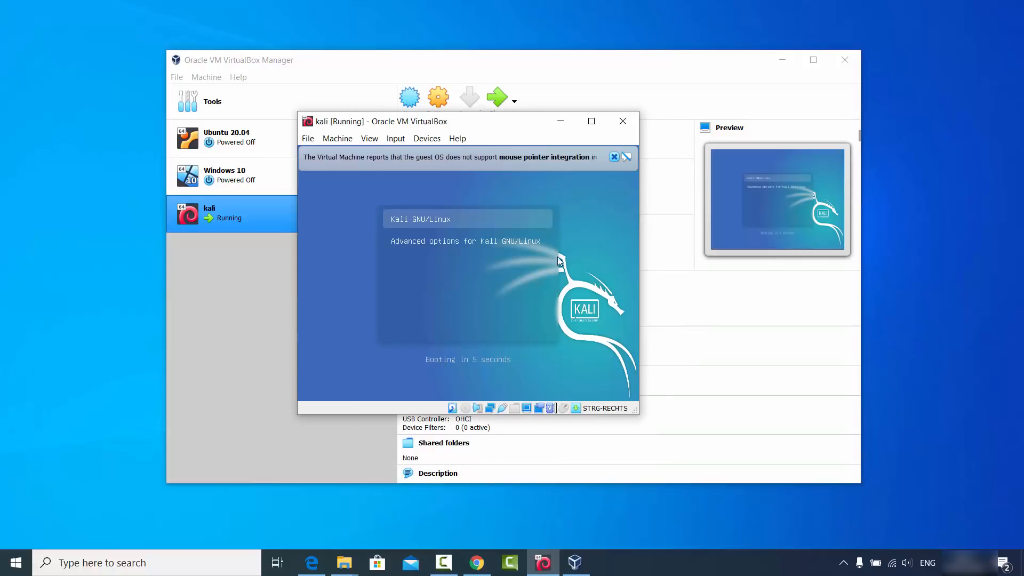
Dismiss the mouse pointer integration notices and log in to Kali as codebind with the account password.
click(614, 157)
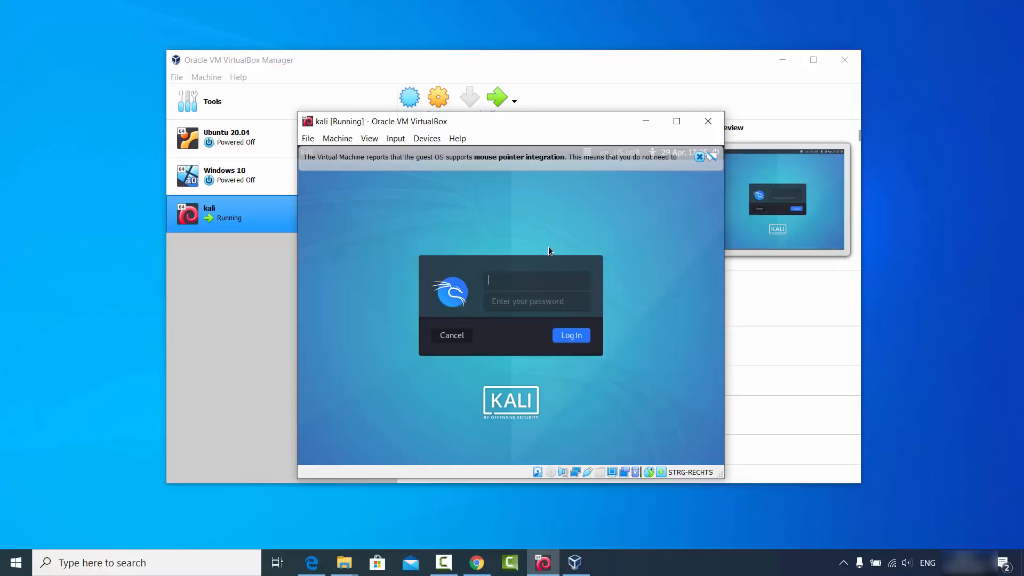
click(698, 158)
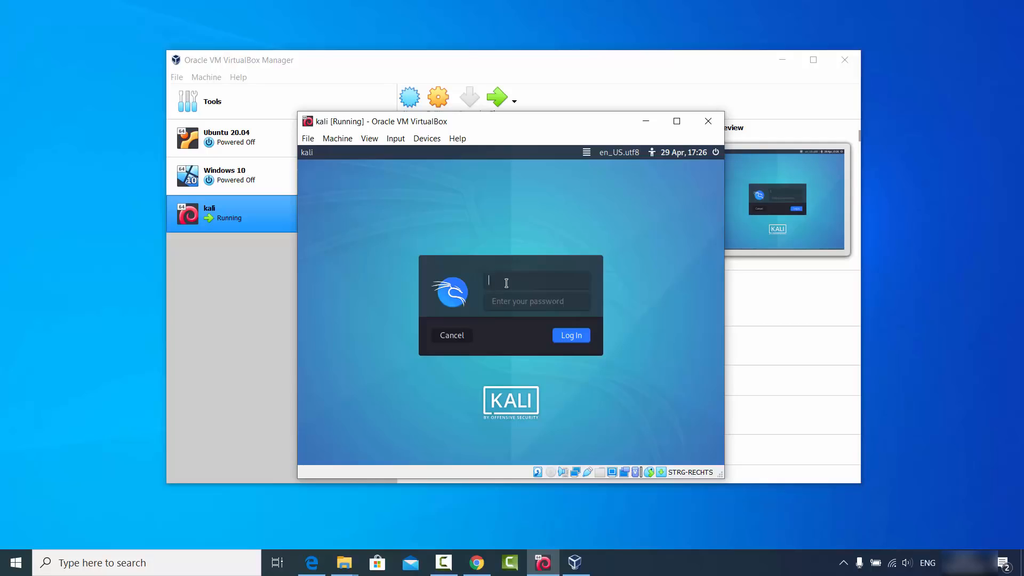
text(codepind)
key(Tab)
text(••••)
key(BackSpace)
key(BackSpace)
key(BackSpace)
key(BackSpace)
text(••••••)
click(560, 335)
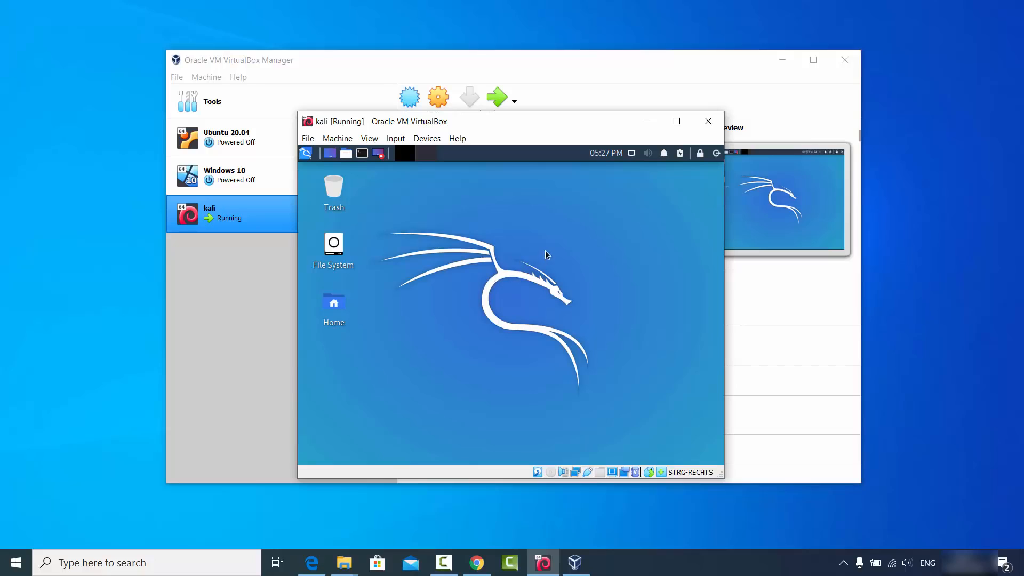
Maximize the virtual machine window to check whether the Kali desktop fills it, and restore the window size.
click(677, 121)
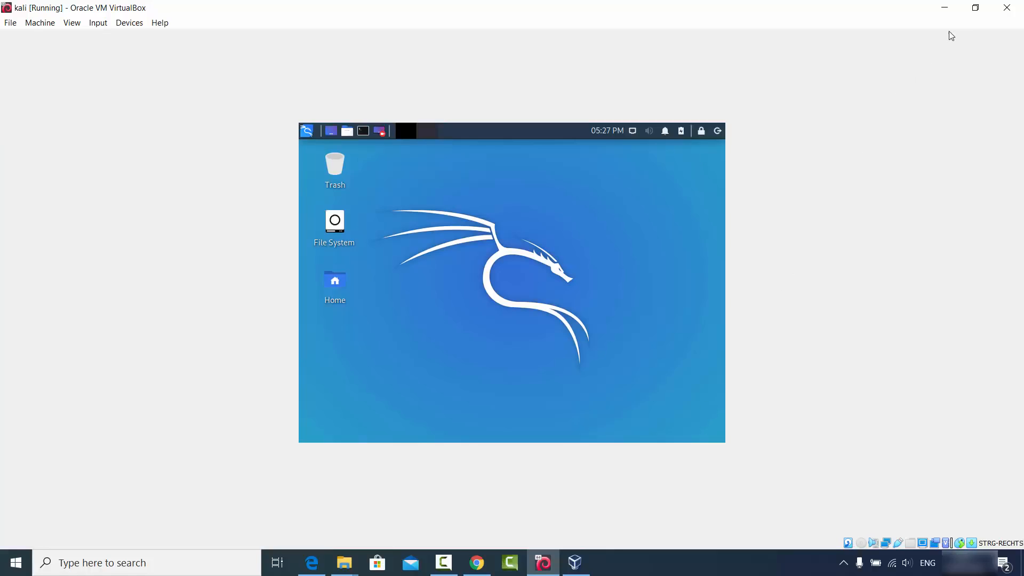
click(976, 8)
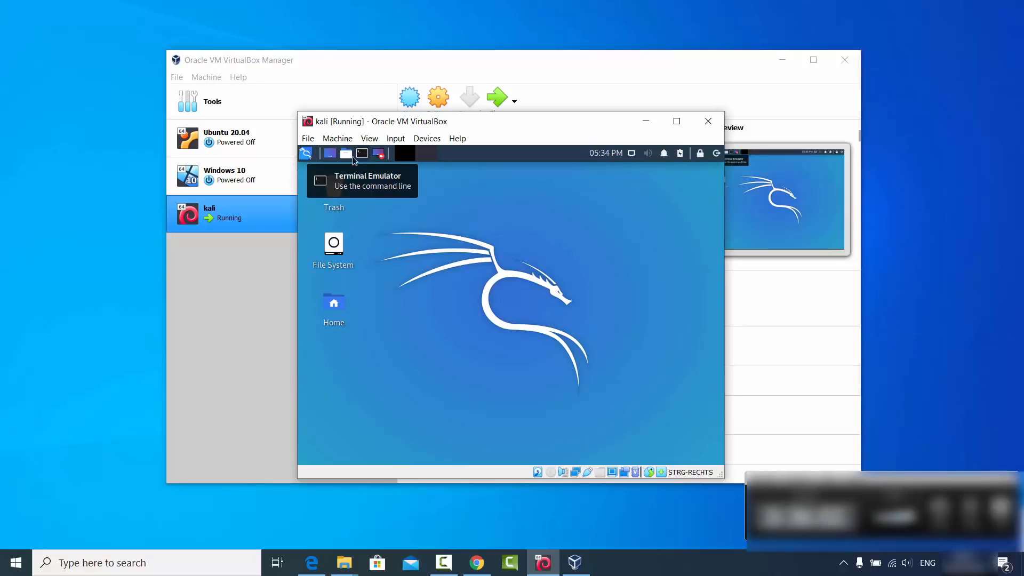
Open a terminal in Kali and run "sudo apt update && sudo apt install -y linux-headers-$(uname -r)", authorizing it with the account password.
click(306, 154)
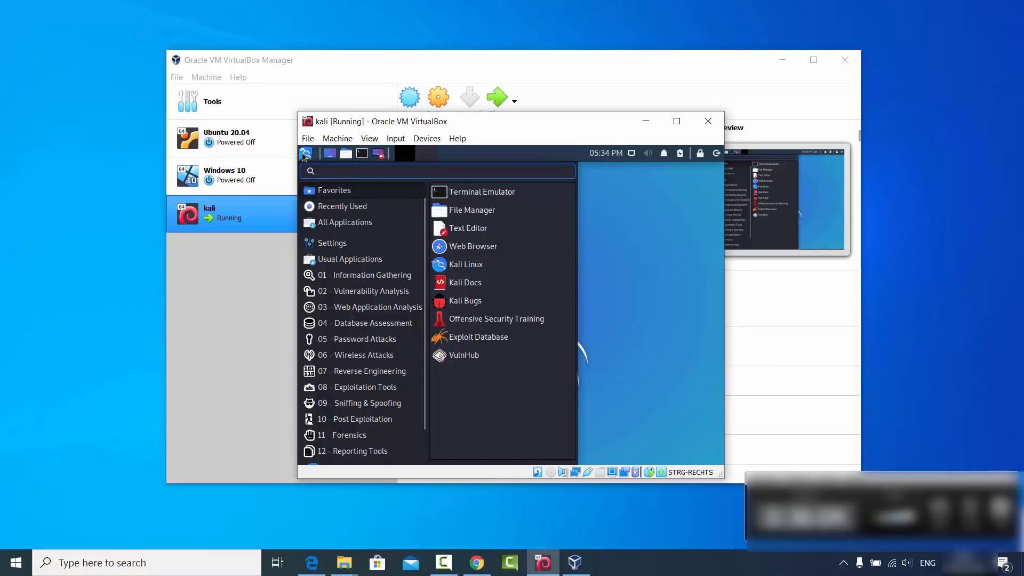
click(470, 193)
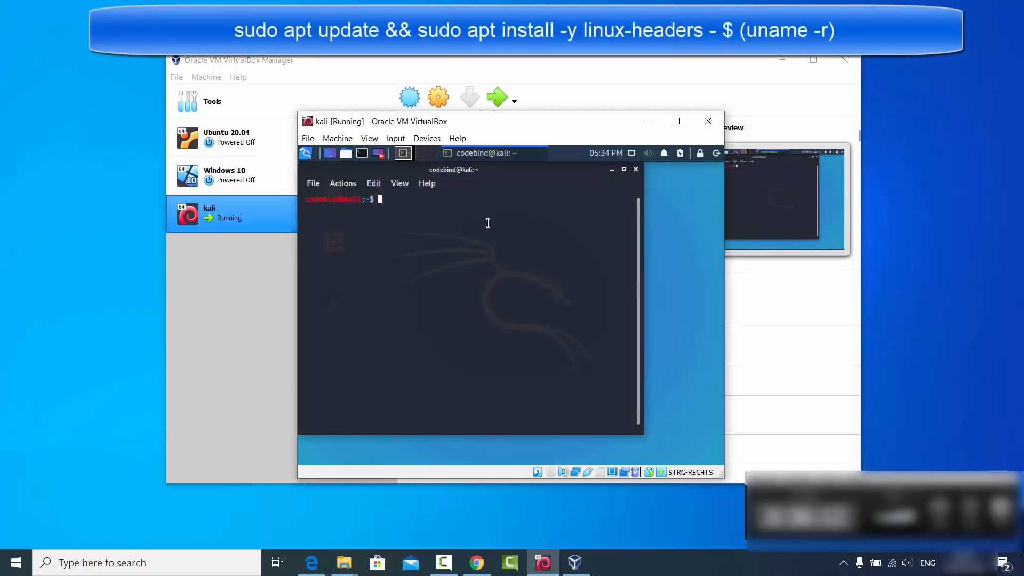
text(sudo apt update && sudo apt install -y linux-headers-$(uname -r))
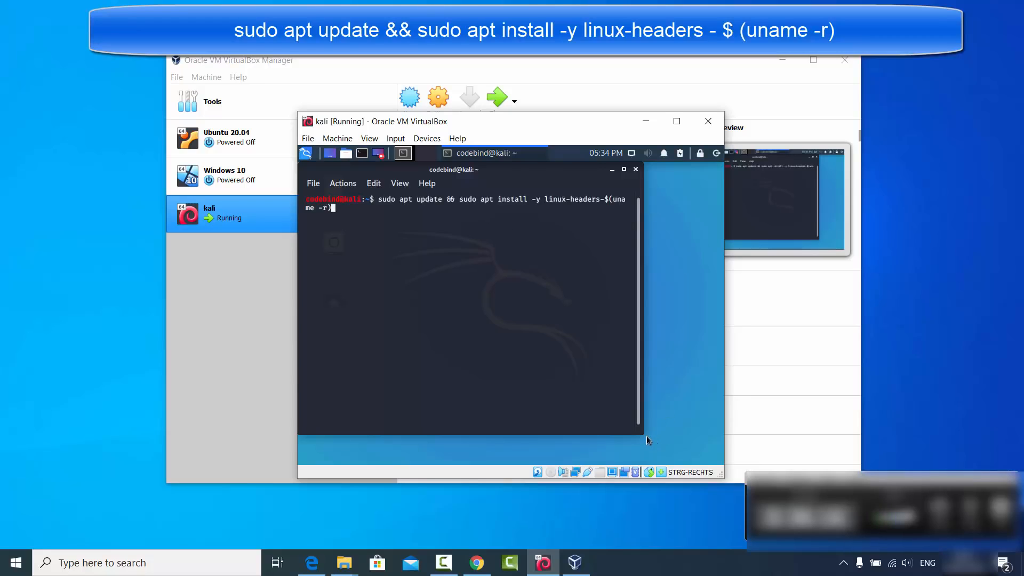
drag(645, 436, 715, 461)
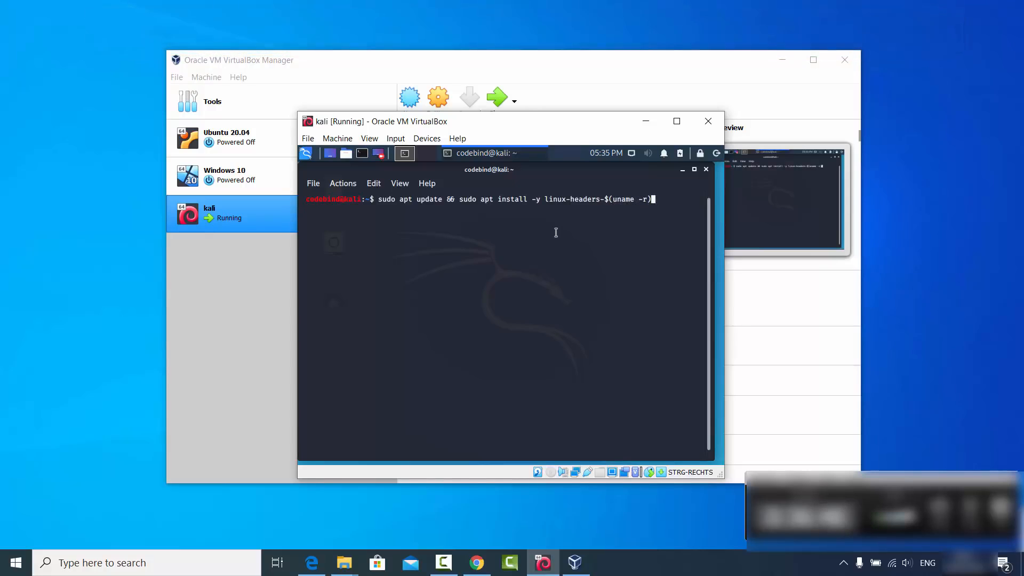
key(Return)
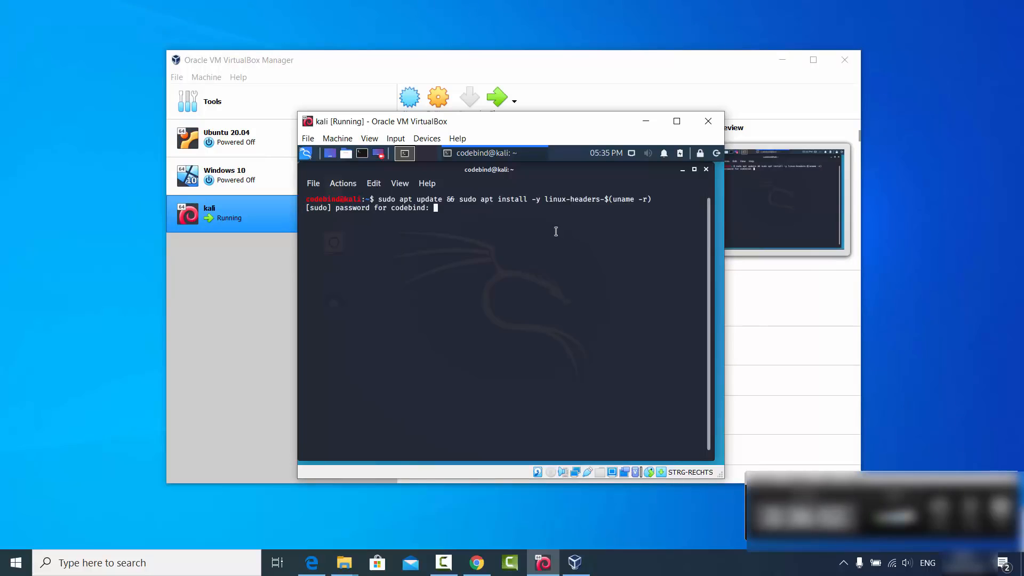
key(Return)
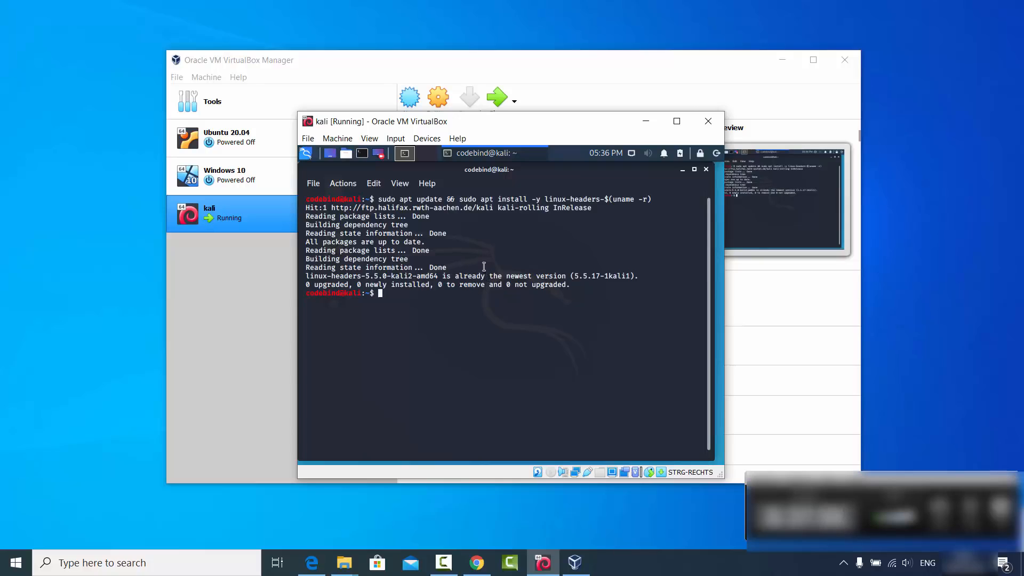
Insert the Guest Additions CD image into the virtual machine, minimize the terminal, and open the VBox_GAs_6.1.6 disc from the Kali desktop.
click(426, 139)
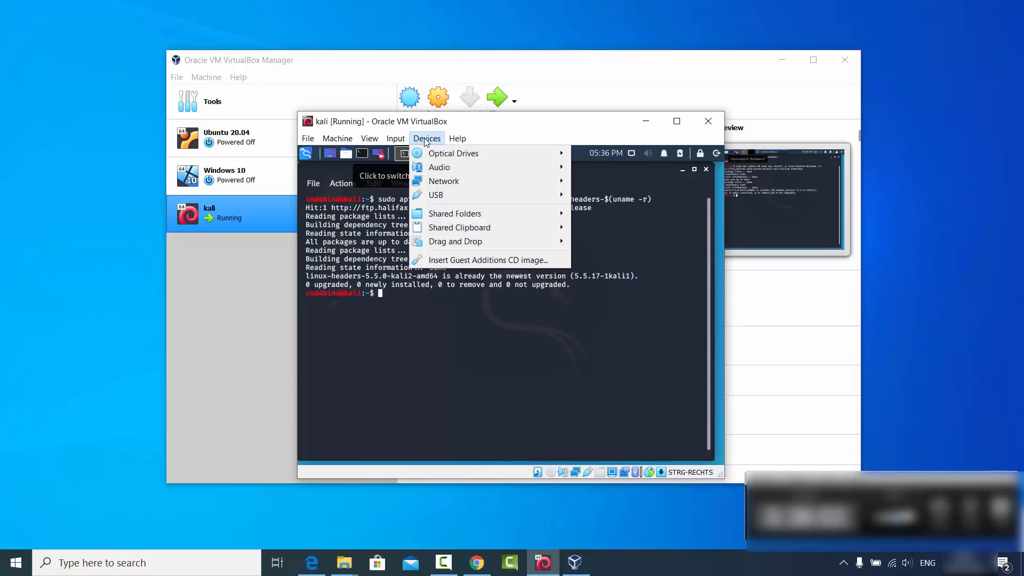
click(460, 264)
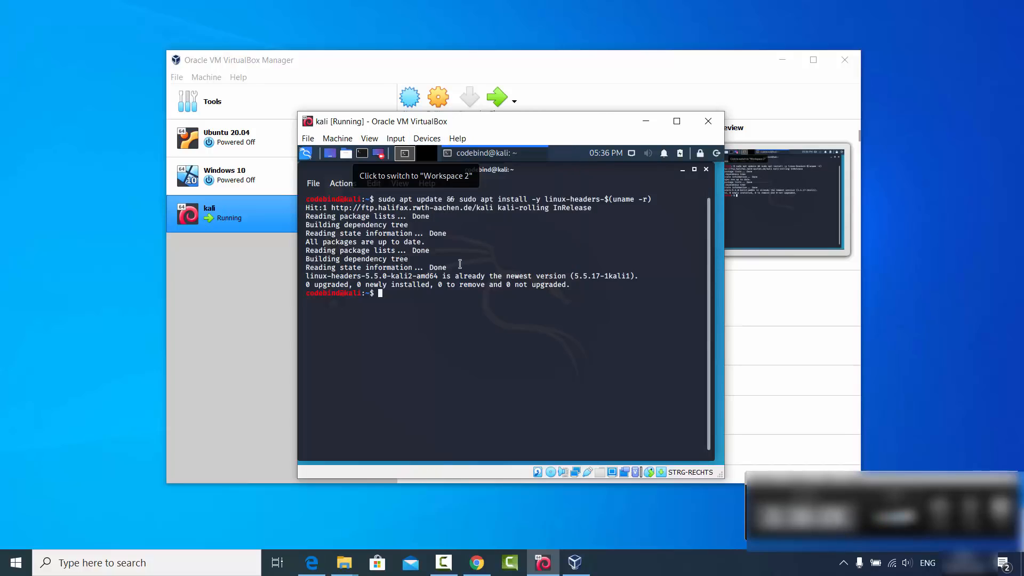
click(682, 171)
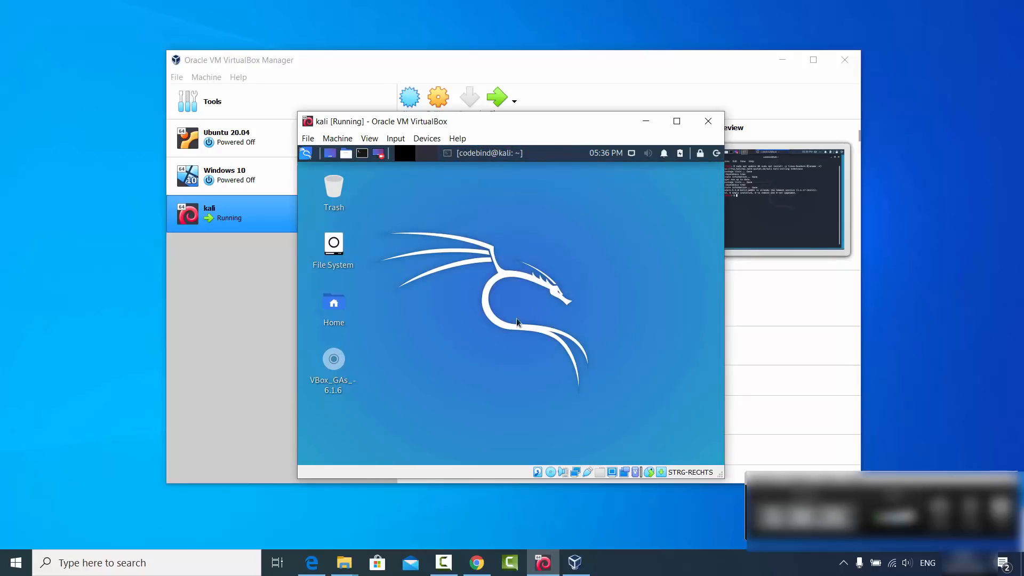
double_click(336, 360)
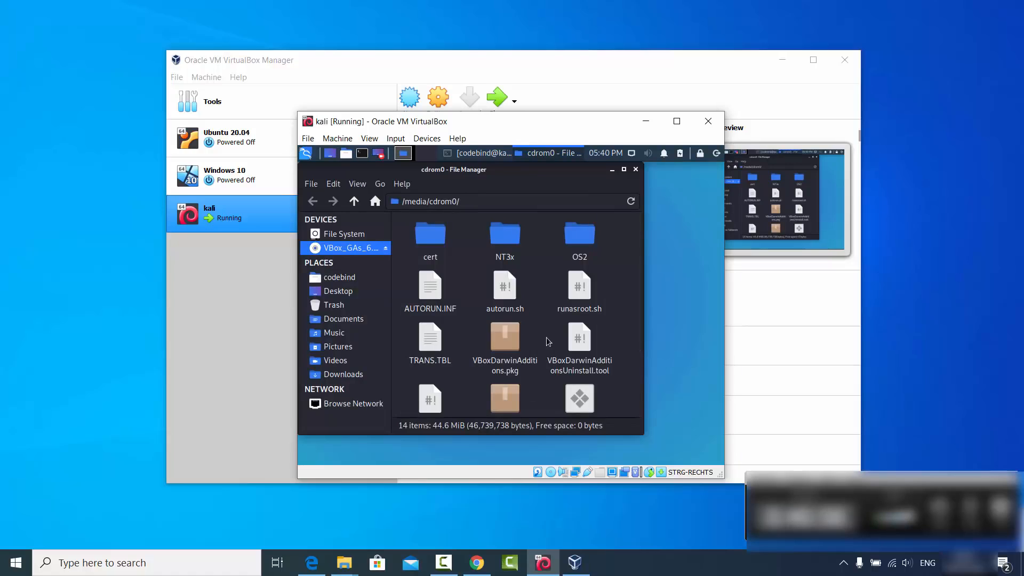
Copy all files and folders from the Guest Additions disc into the Downloads folder.
key(ctrl+a)
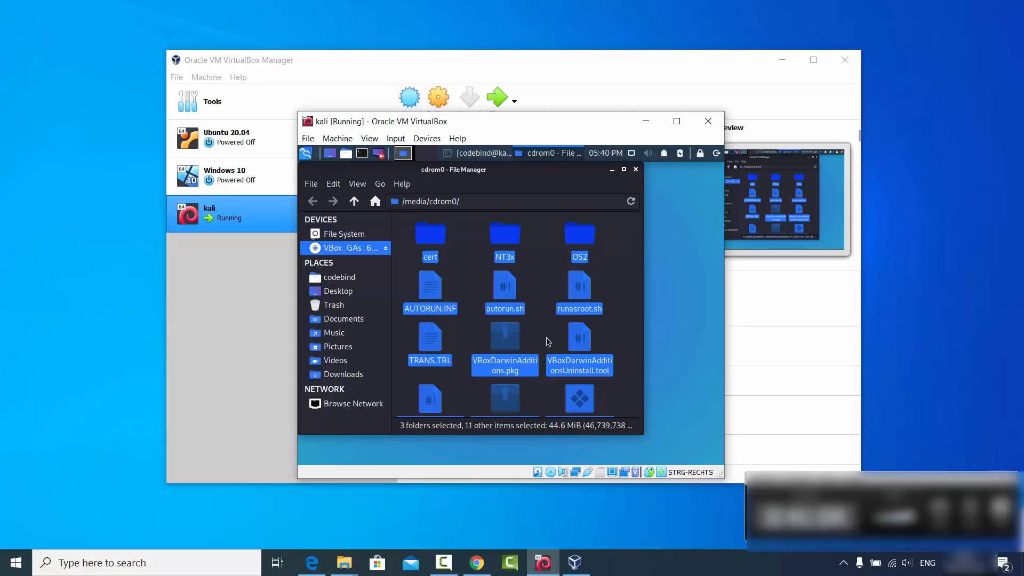
click(356, 376)
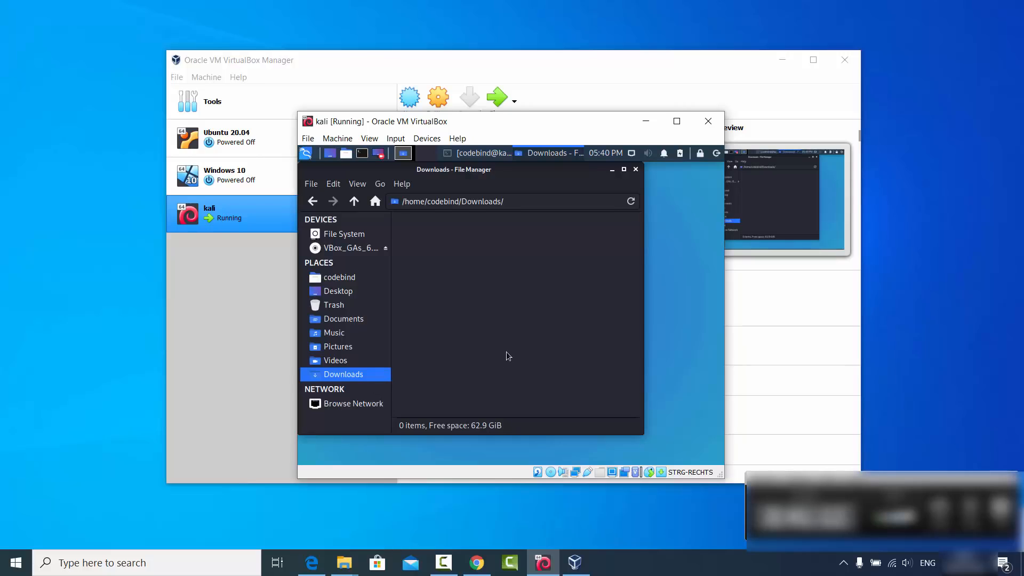
key(ctrl+v)
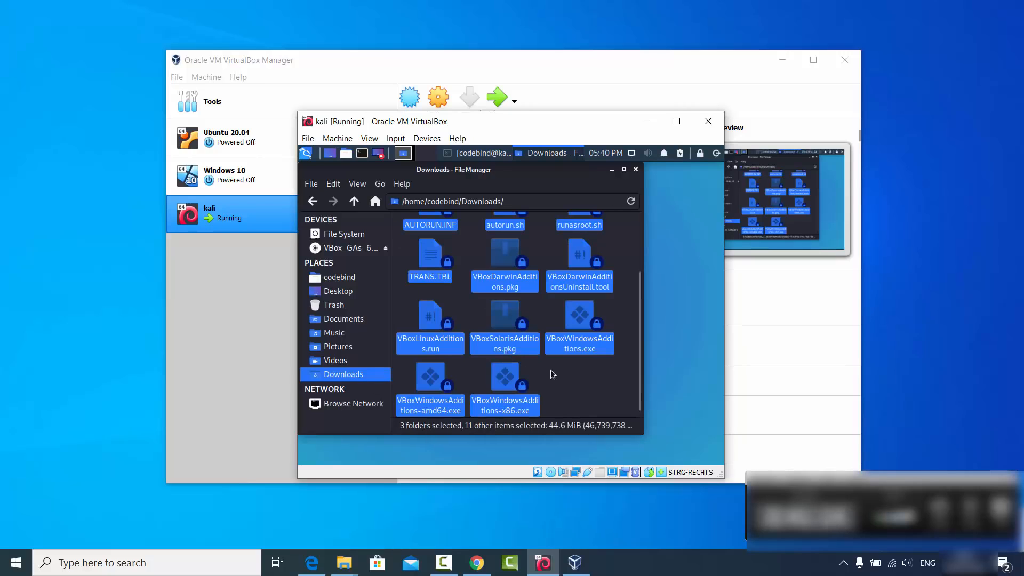
click(558, 378)
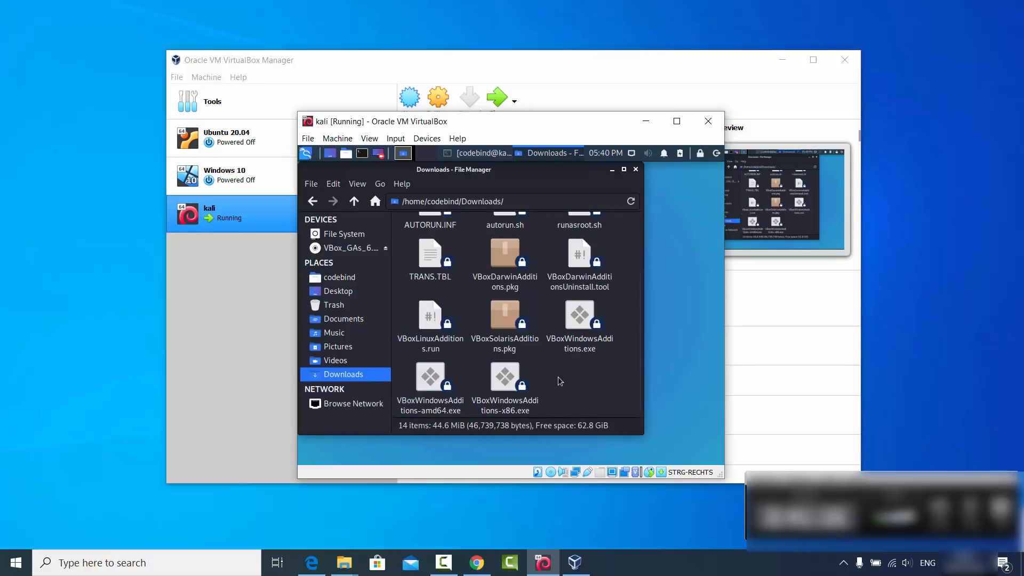
scroll(558, 381, up, 2)
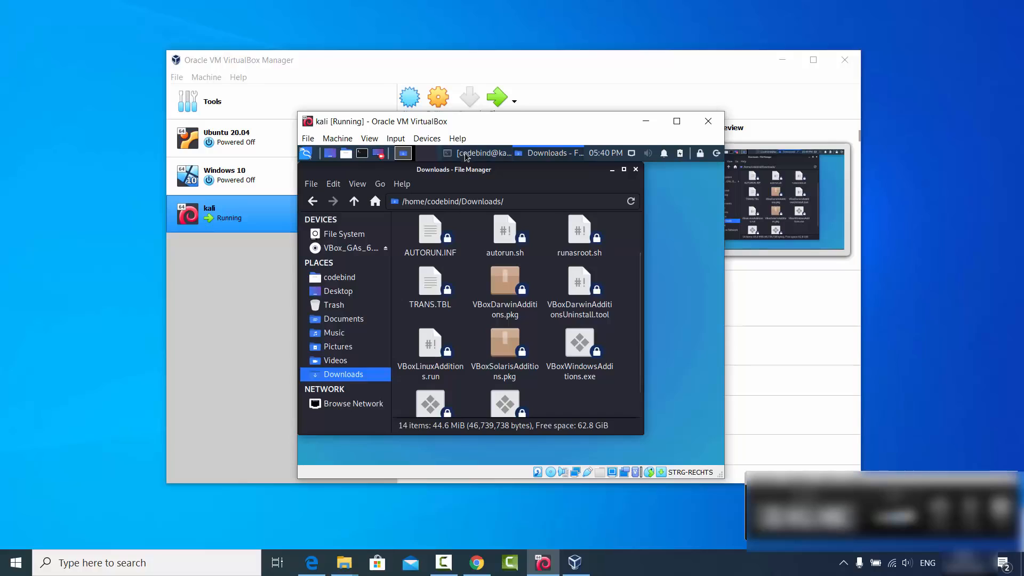
Open a new terminal, change to the Downloads directory and list its contents.
click(362, 153)
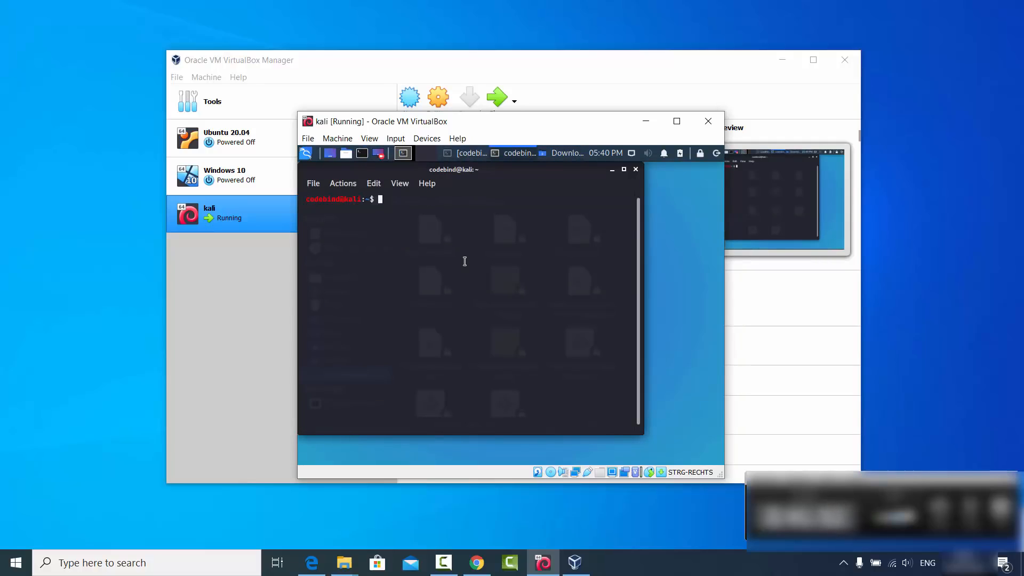
text(cd Dow)
key(Tab)
key(Return)
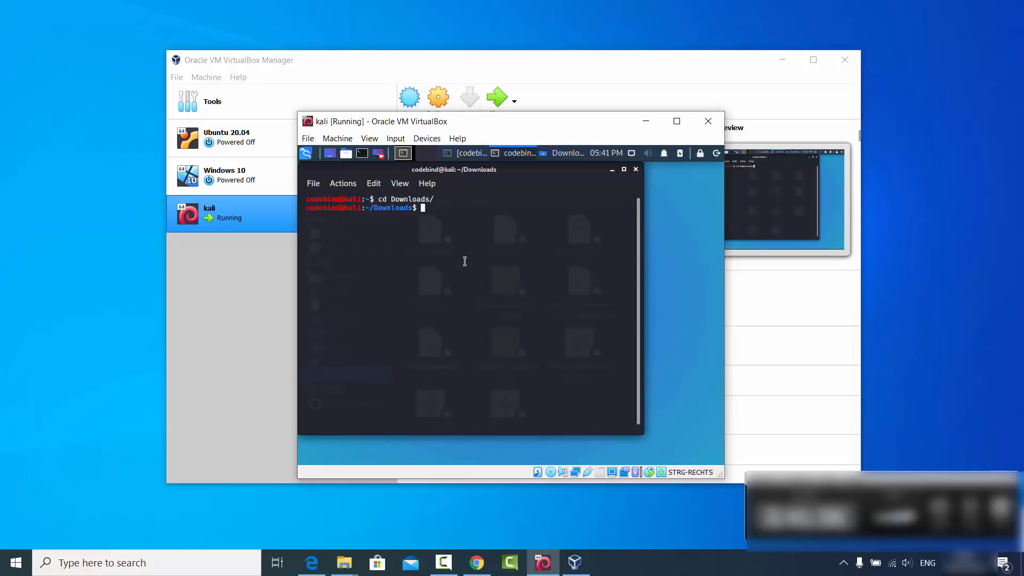
text(ls)
key(Return)
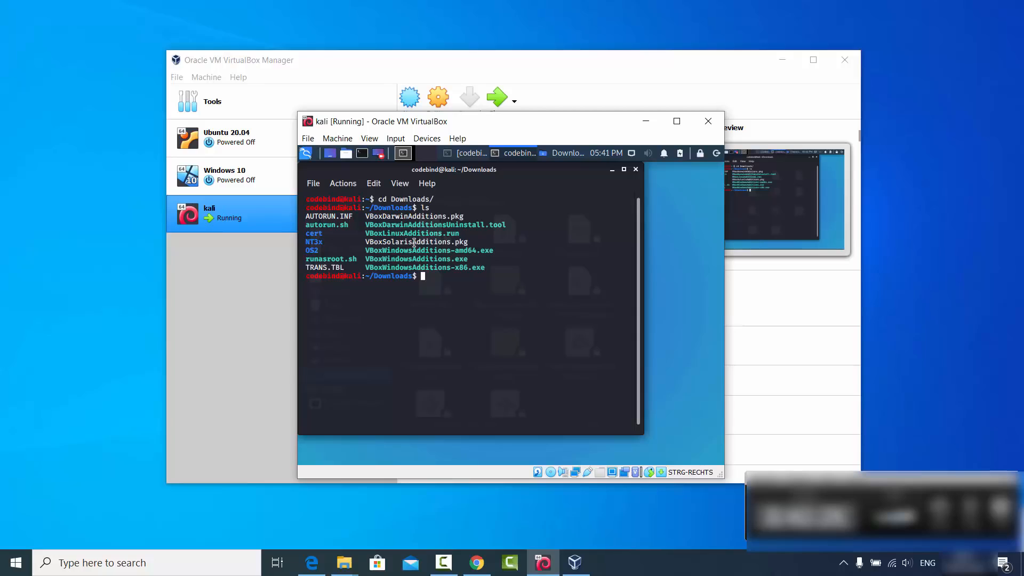
Set the permissions of VBoxLinuxAdditions.run to 755 with chmod.
text(chmod 755)
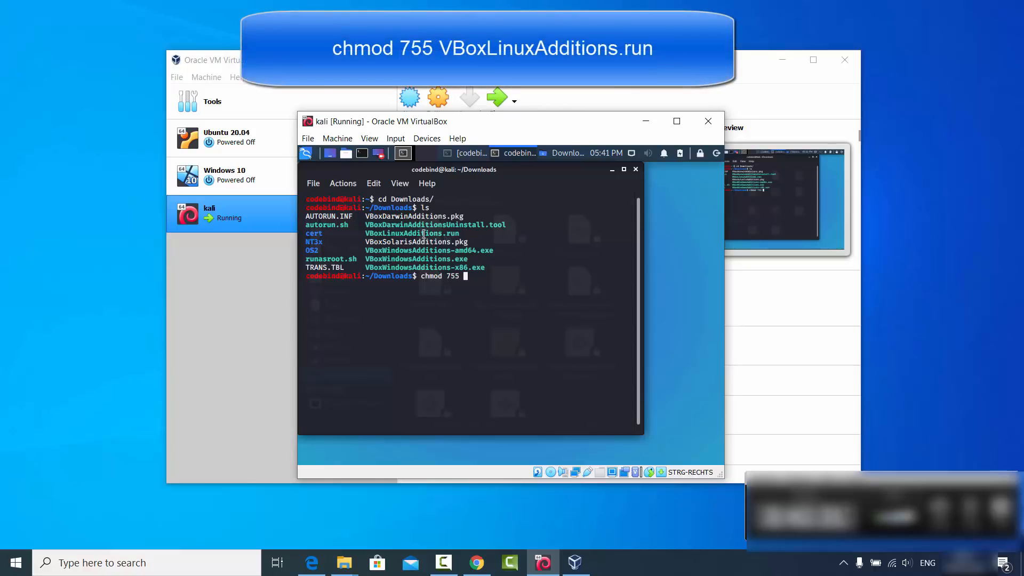
double_click(424, 233)
middle_click(424, 233)
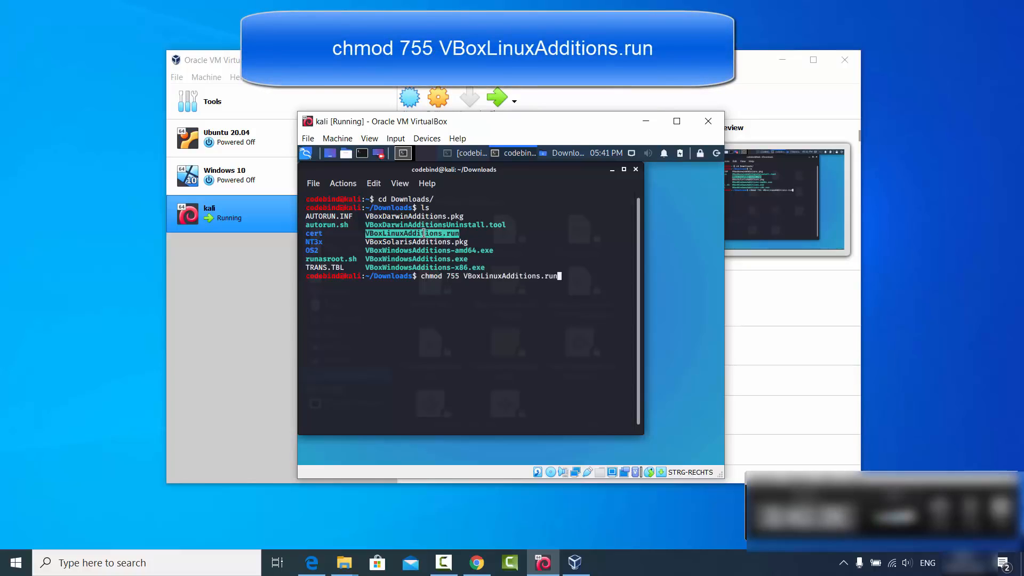
key(Return)
click(499, 302)
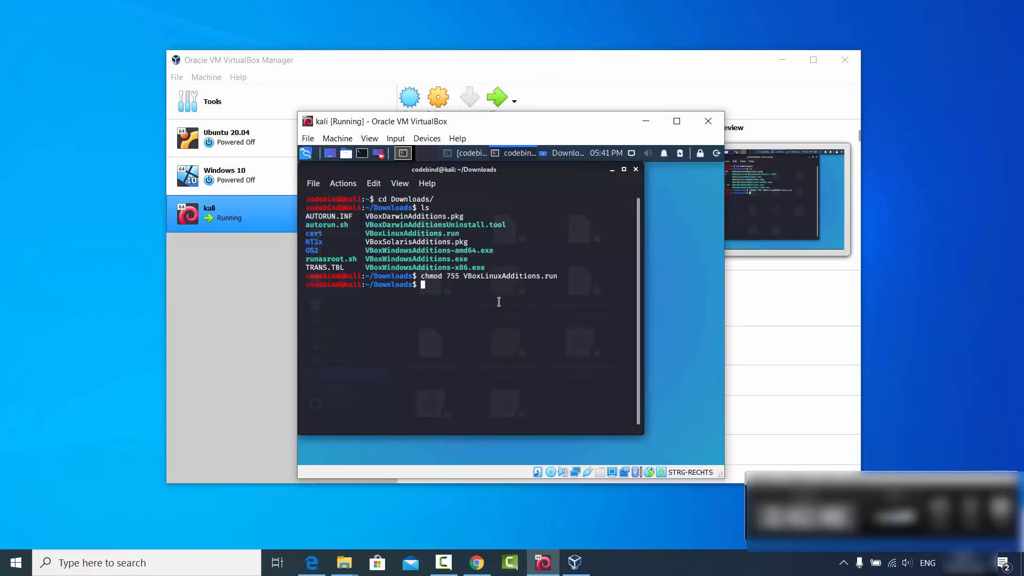
Try to run ./VBoxLinuxAdditions.run without administrator privileges.
text(./VBoxLinuxAdditions.run)
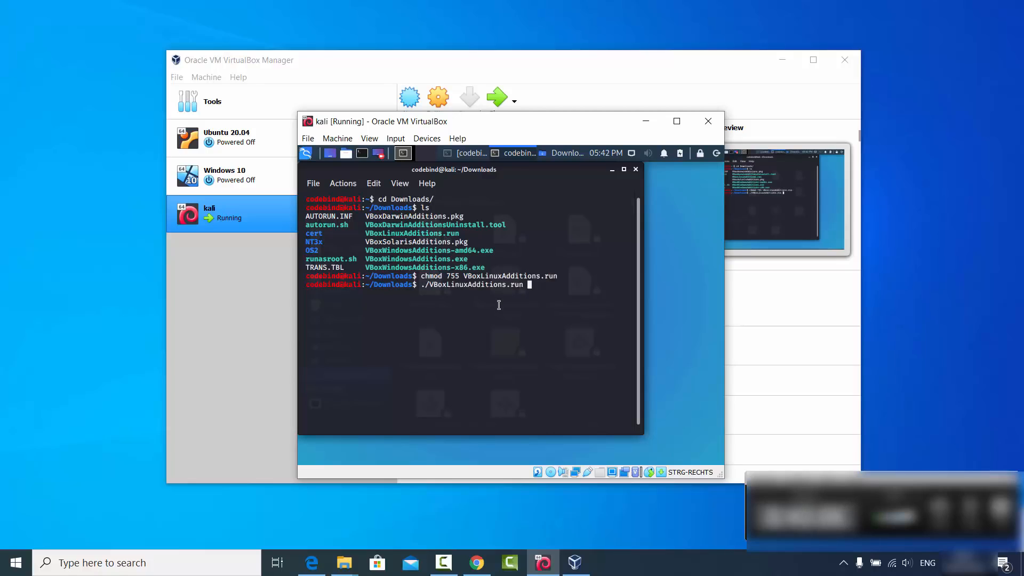
key(Return)
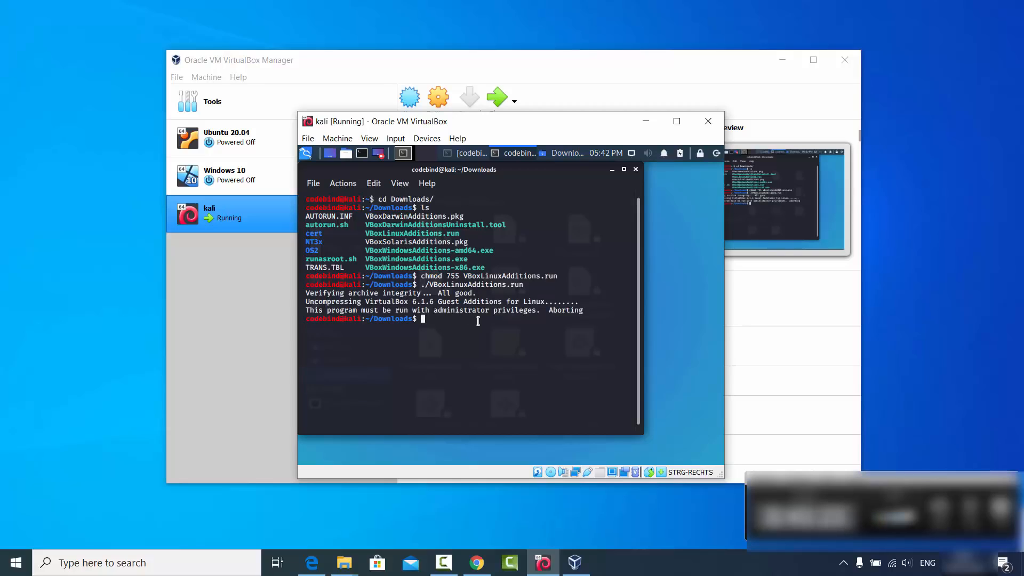
Run "sudo ./VBoxLinuxAdditions.run" with the account password and answer yes to continue the Guest Additions installation.
key(Up)
key(Left)
key(Left)
key(Left)
key(Left)
key(Left)
key(Left)
key(Left)
key(Left)
key(Left)
key(Left)
key(Left)
key(Left)
key(Left)
key(Left)
key(Left)
key(Left)
key(Left)
key(Left)
key(Left)
key(Left)
key(Left)
key(Left)
key(Left)
text(sudo)
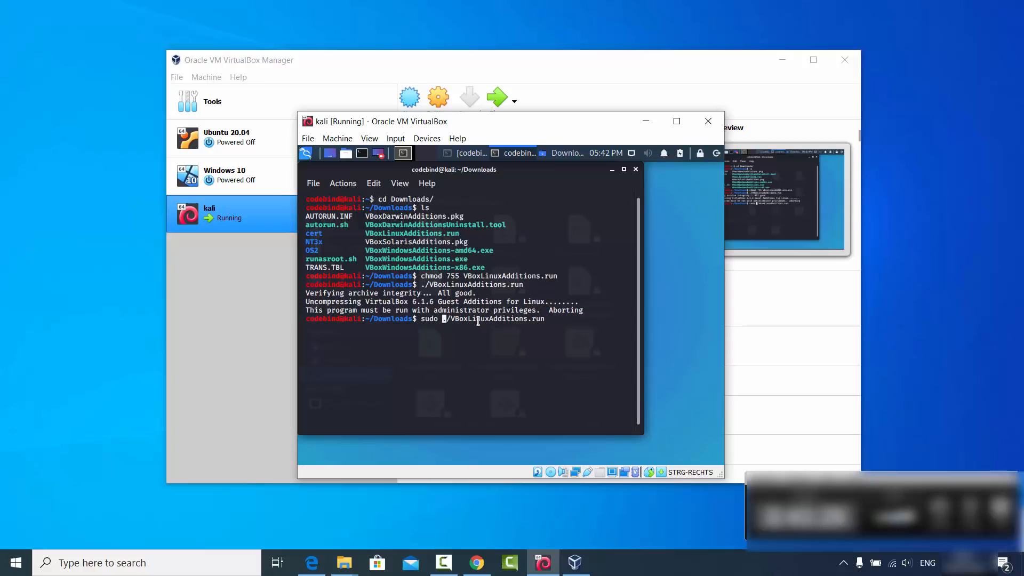
key(Return)
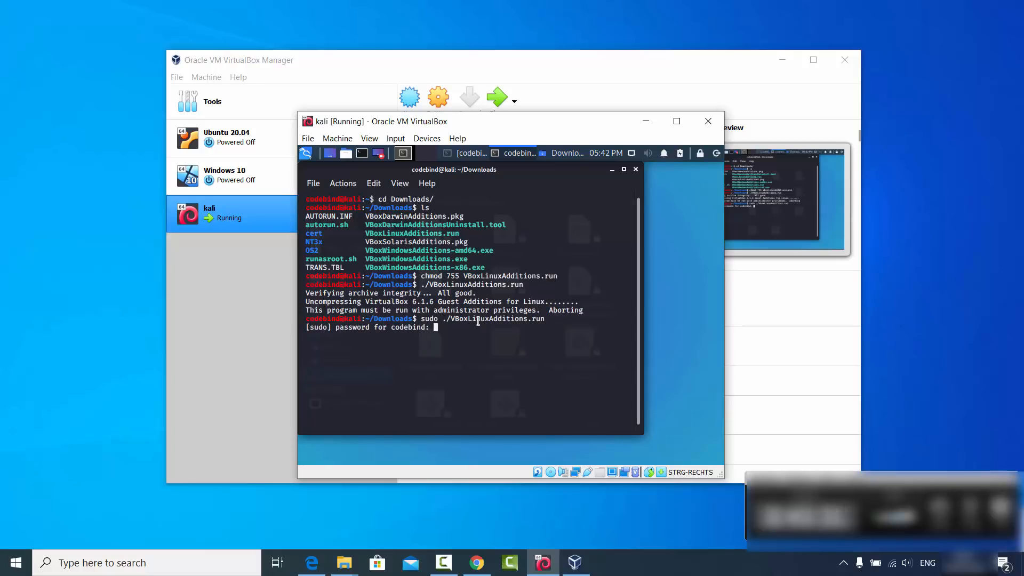
key(Return)
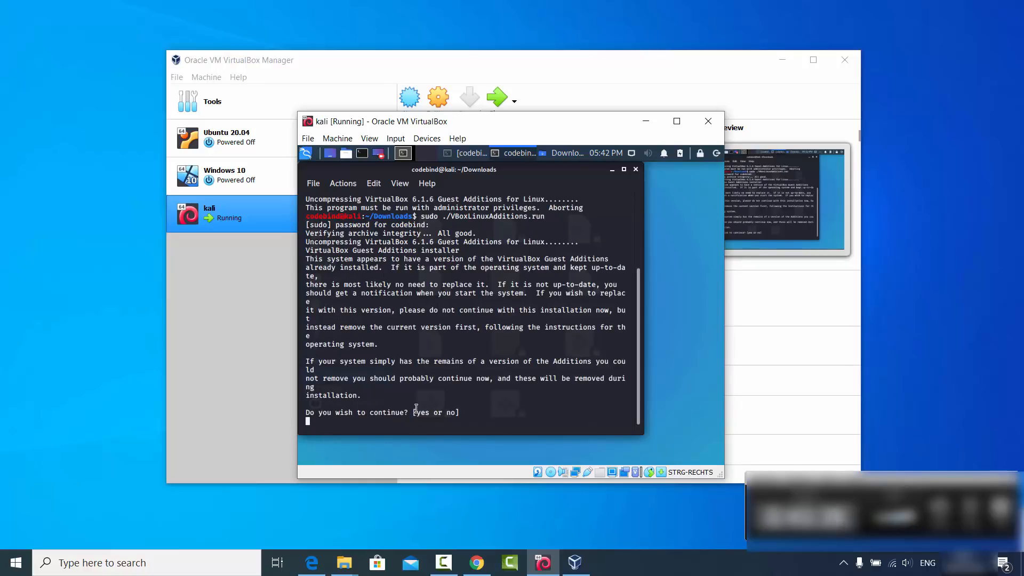
text(yes)
key(Return)
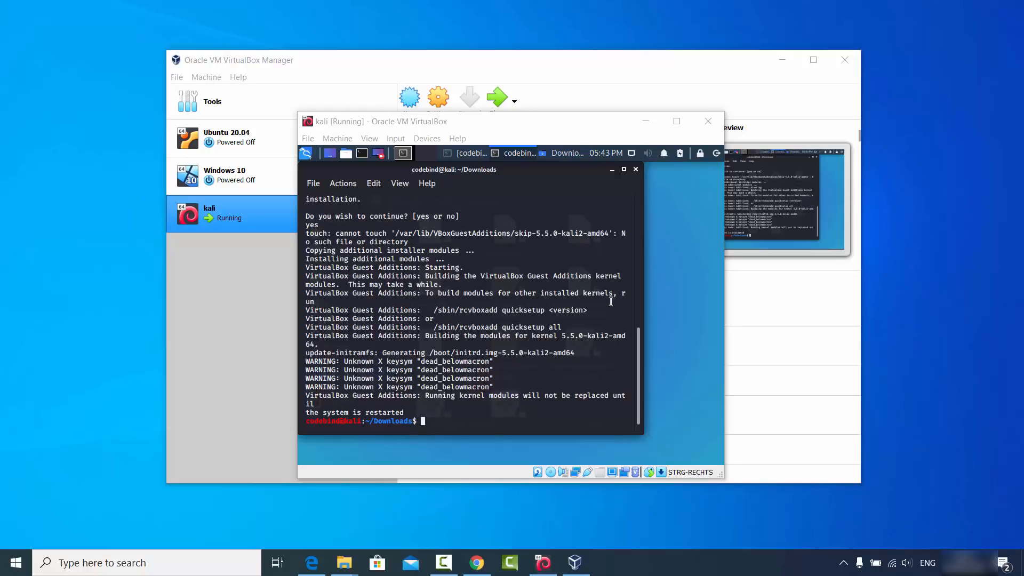
Close the installer's terminal and the file manager, and shut down the Kali system.
click(636, 169)
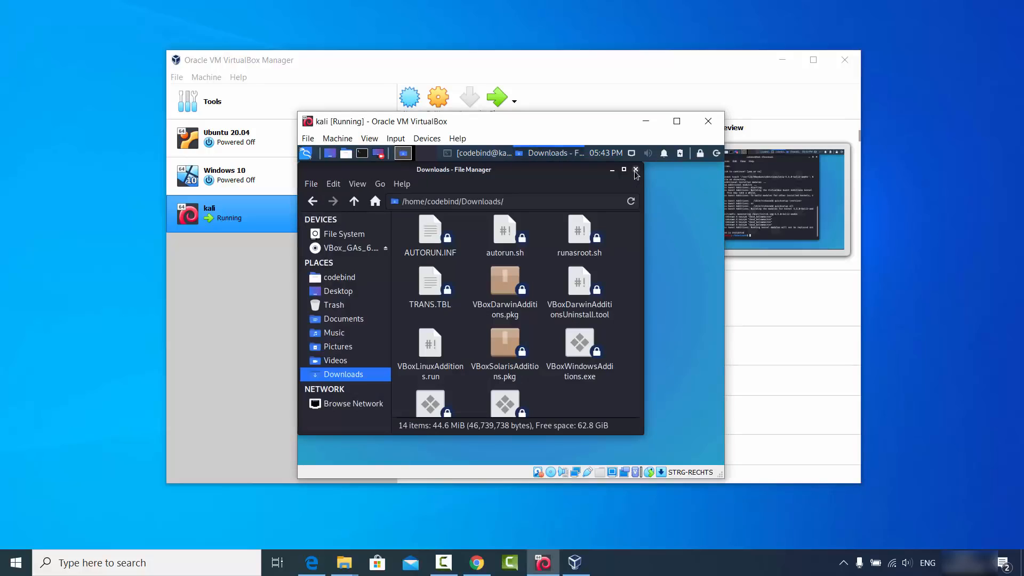
click(635, 170)
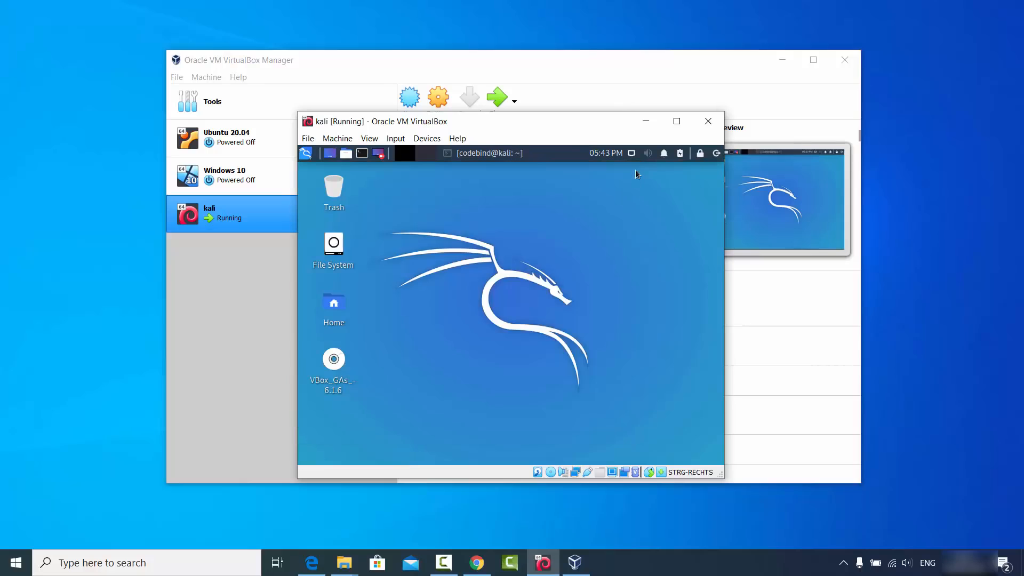
click(712, 155)
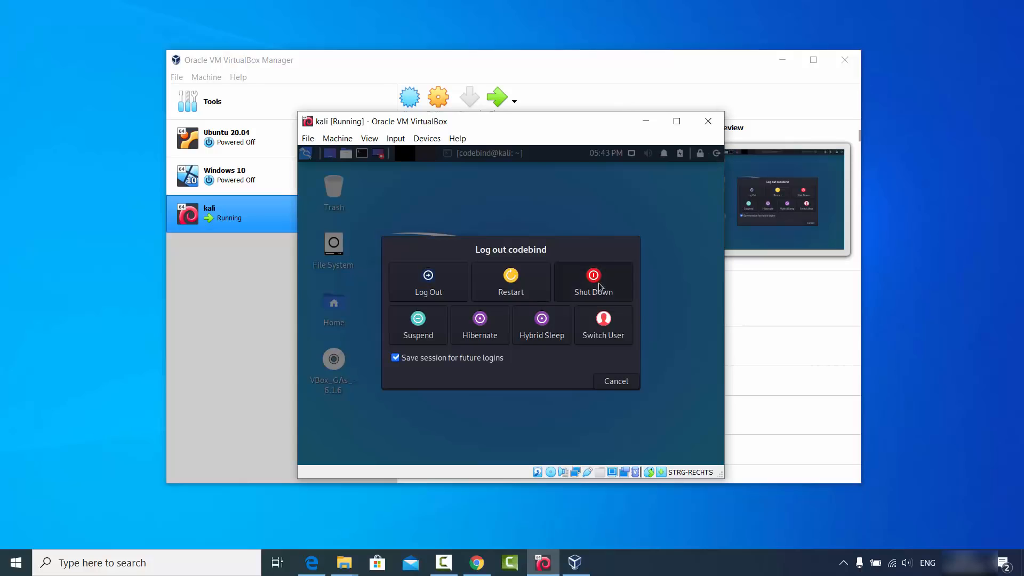
click(599, 287)
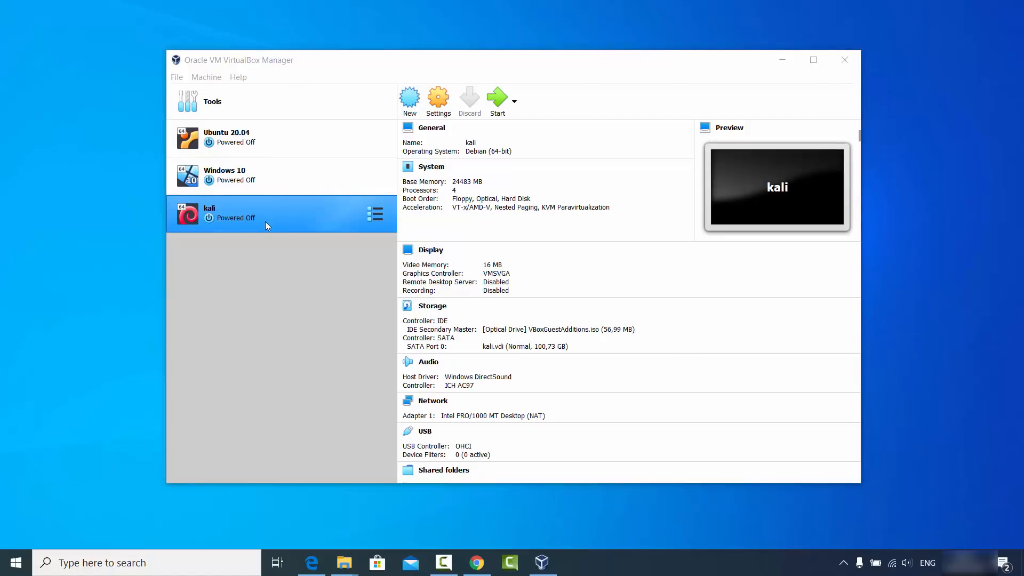
Start the kali virtual machine again and log in as codebind with the account password.
click(496, 102)
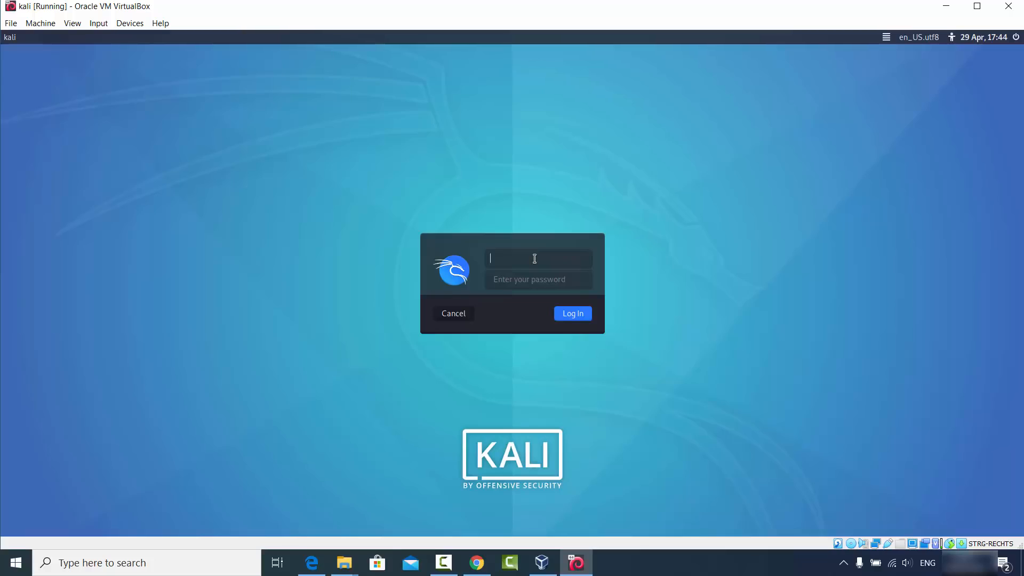
text(codebind)
key(Tab)
key(Return)
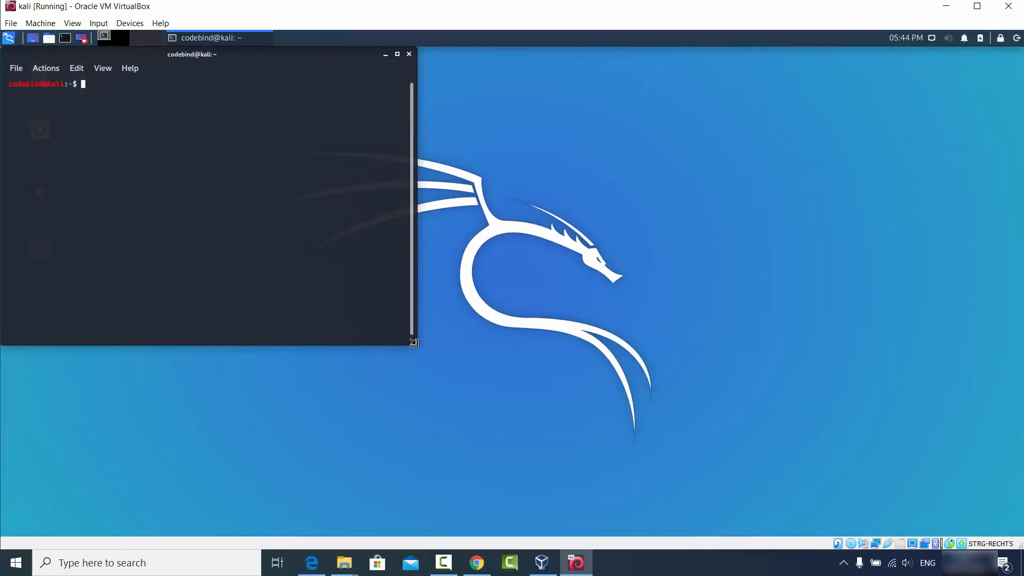
Enlarge the terminal window so it covers most of the Kali desktop.
drag(412, 349, 799, 454)
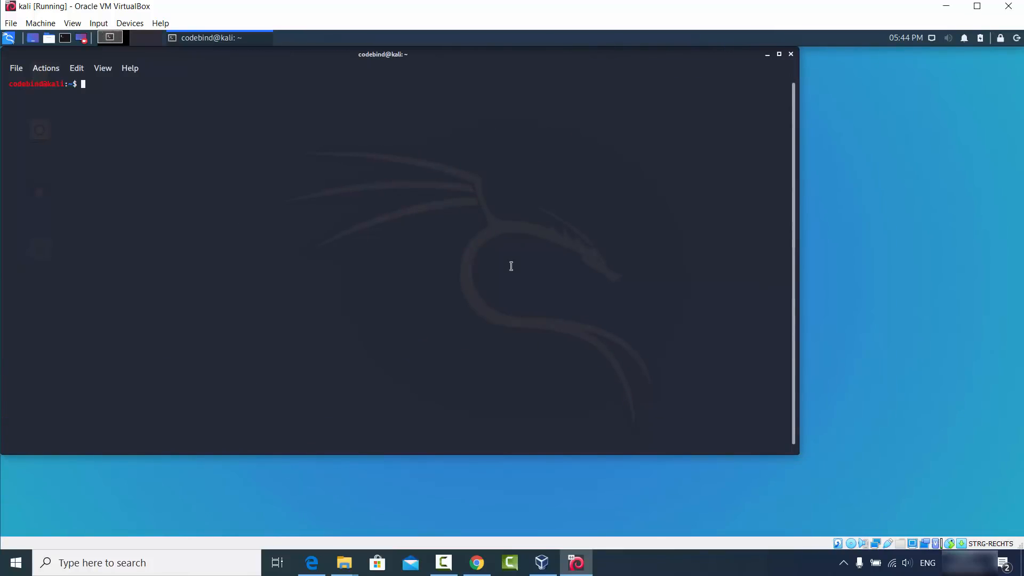
click(653, 556)
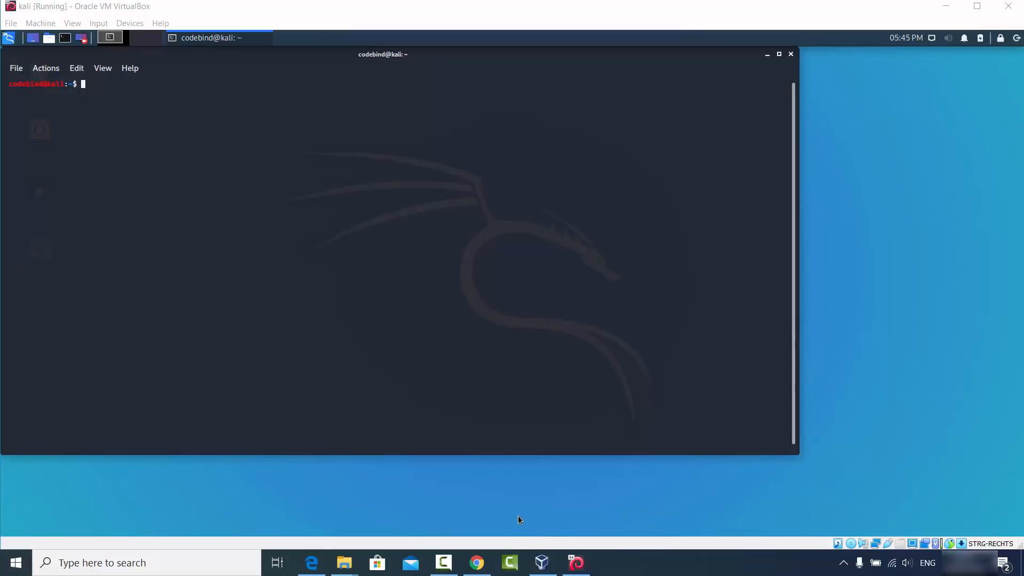
Copy the introductory text about Kali Linux images from the downloads page in Chrome on the host and paste it into the Kali terminal.
click(477, 563)
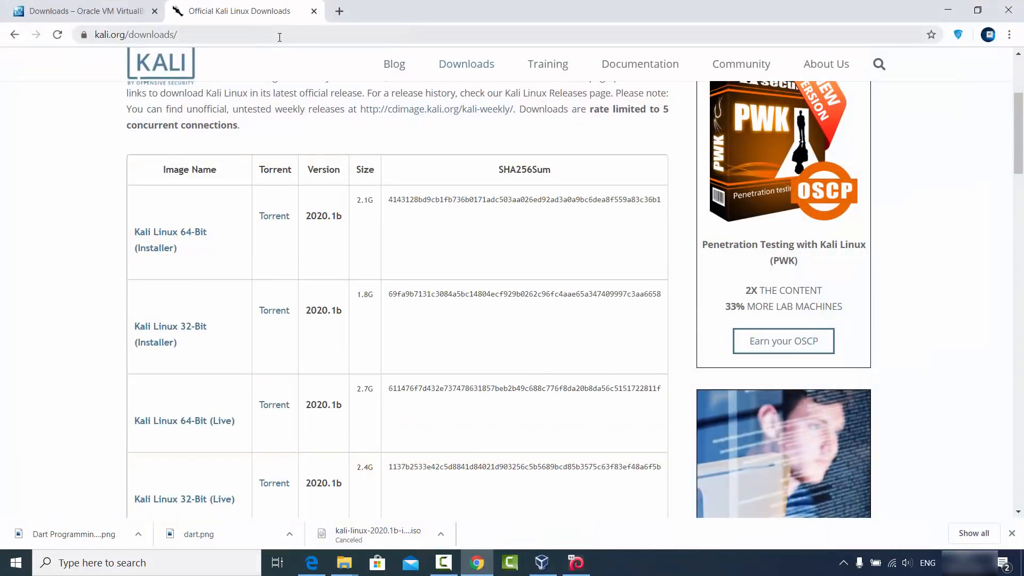
scroll(233, 155, up, 1)
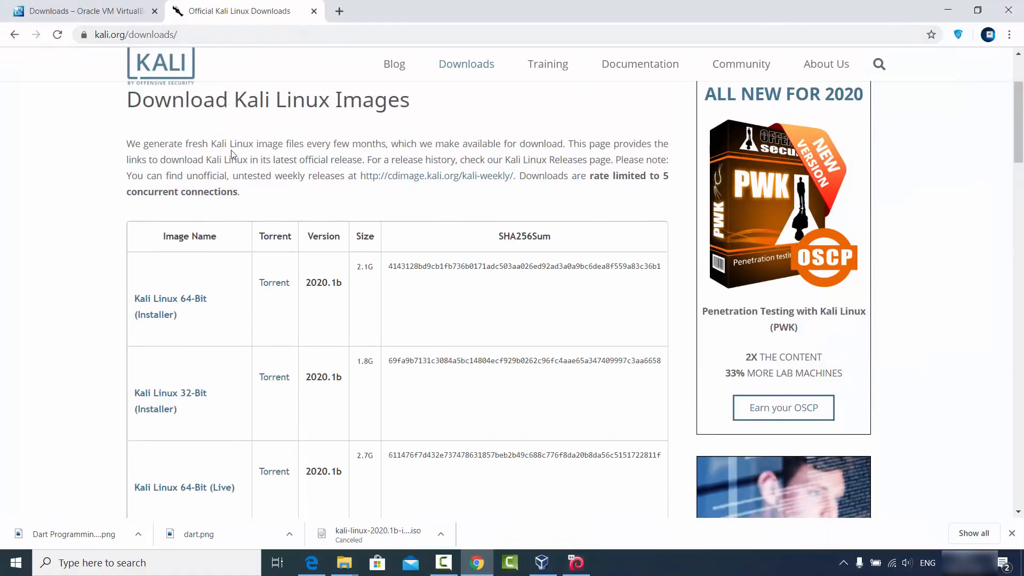
drag(131, 139, 517, 177)
key(ctrl+c)
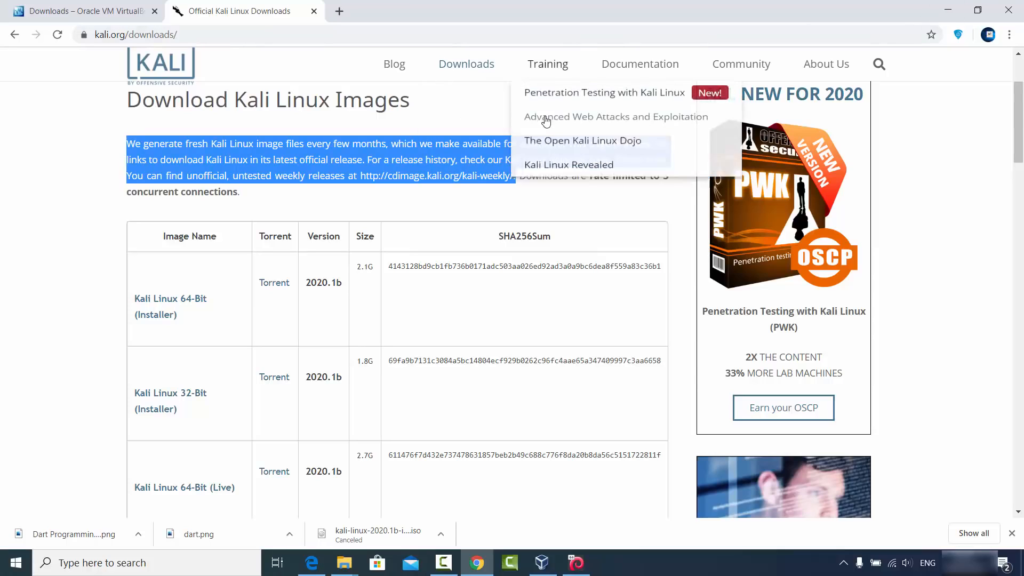
click(948, 10)
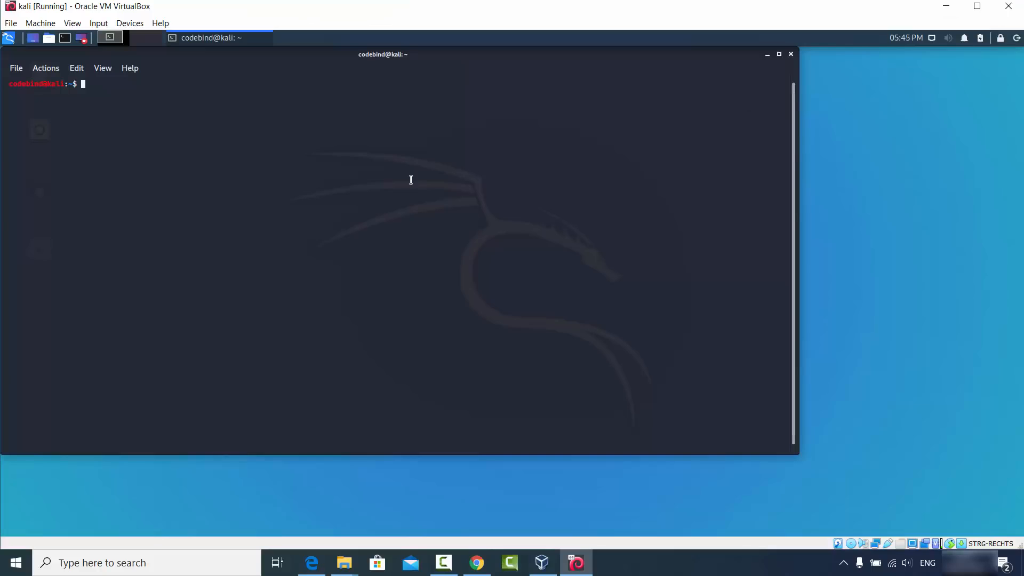
key(ctrl+shift+v)
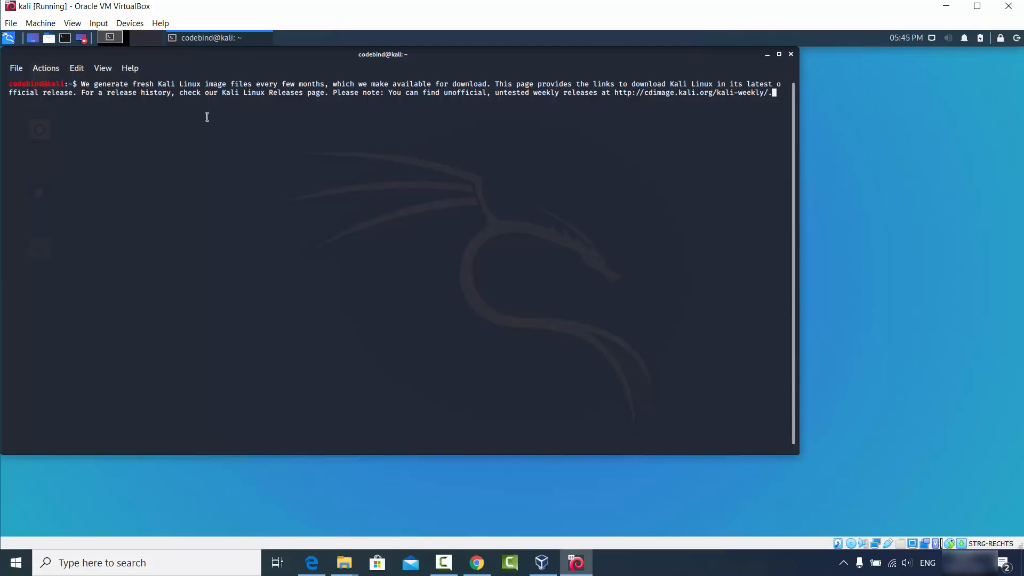
Copy the prompt line with its text from the Kali terminal, paste it into a new Chrome tab's address bar, and return to the virtual machine.
drag(10, 85, 770, 93)
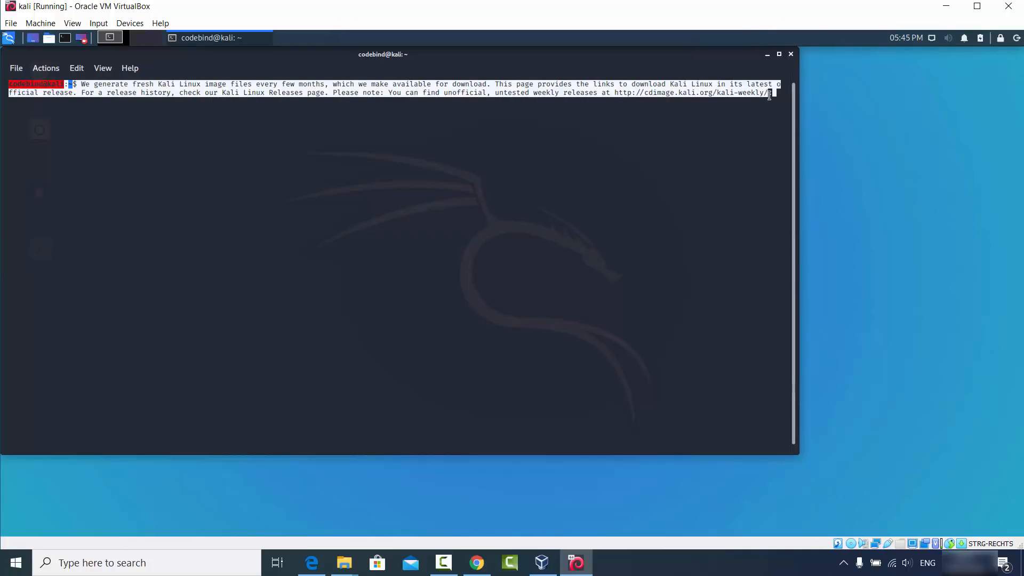
right_click(719, 94)
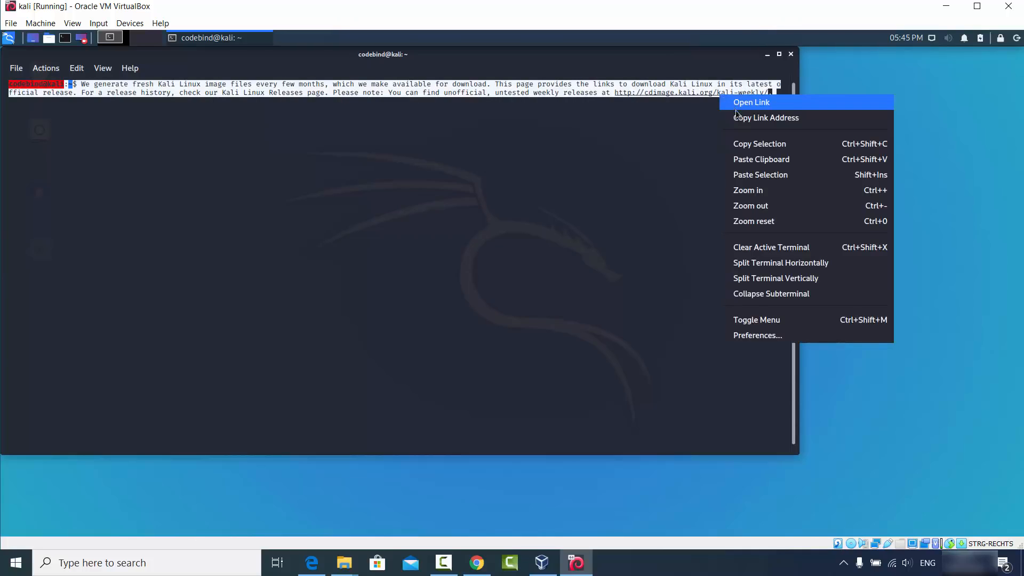
click(741, 142)
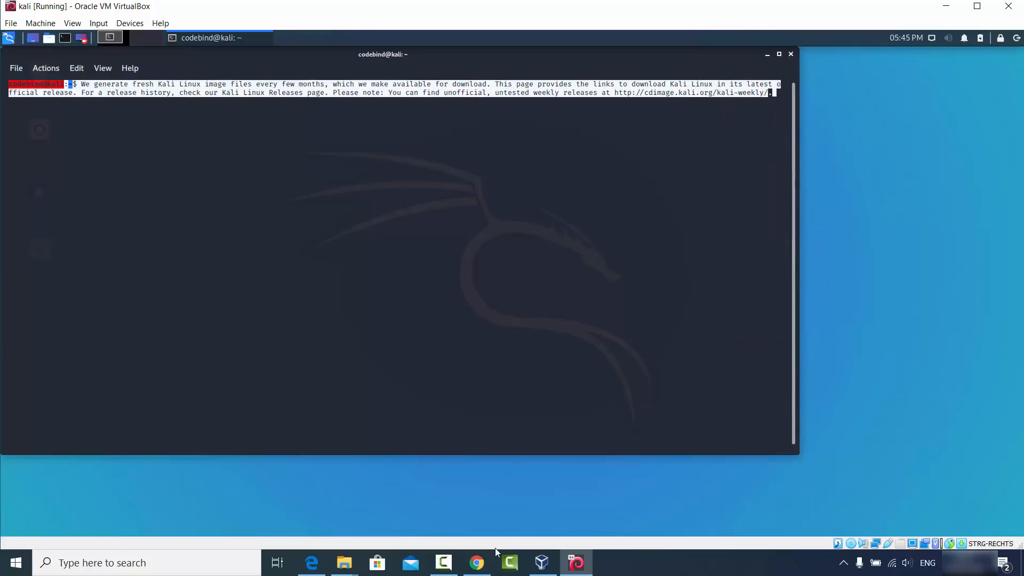
click(486, 565)
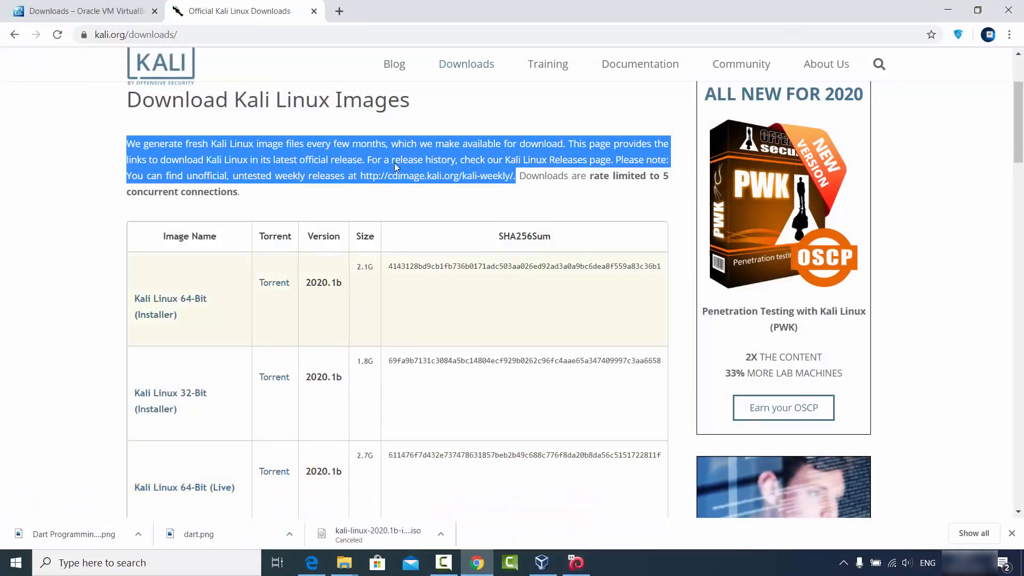
click(339, 12)
key(ctrl+v)
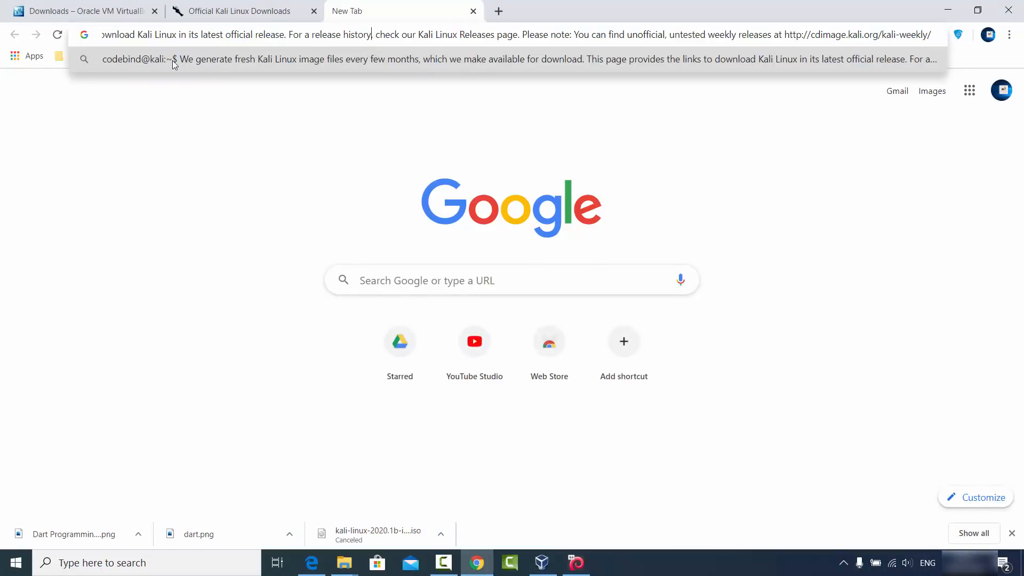
click(216, 156)
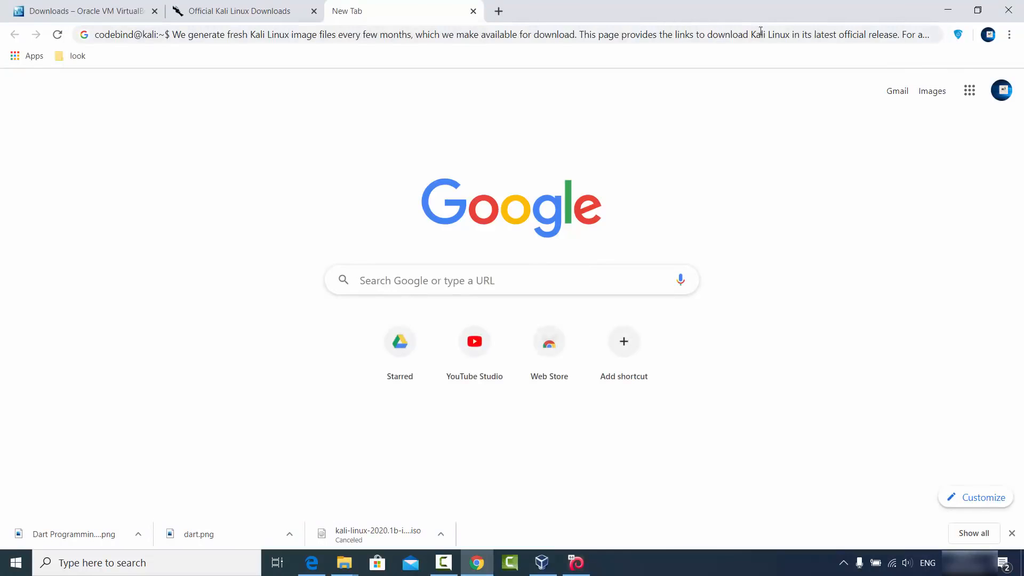
click(947, 11)
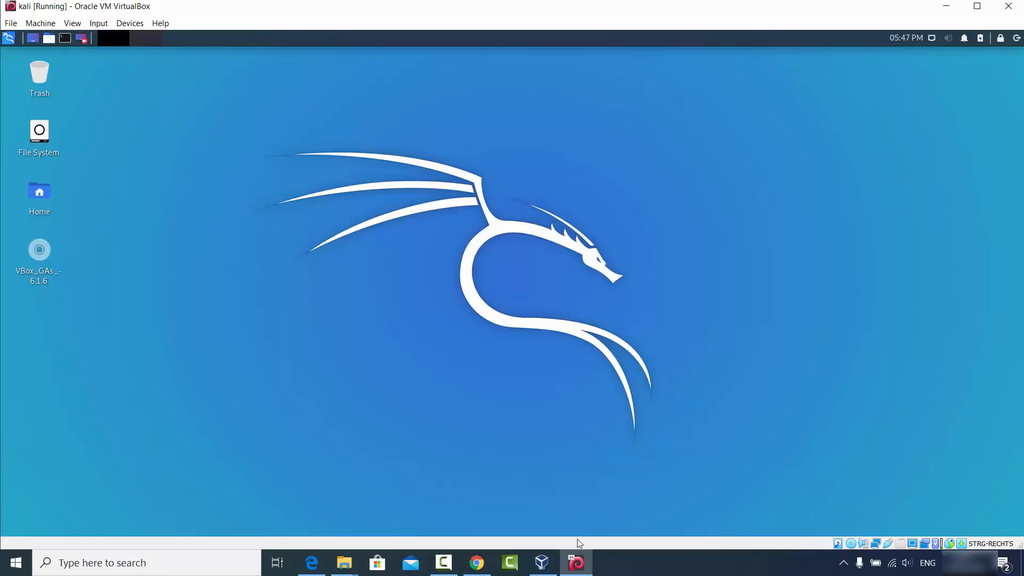
Copy sample.png from the host's kali folder in File Explorer onto the Kali desktop and bring the virtual machine back to the front.
mouse_move(345, 562)
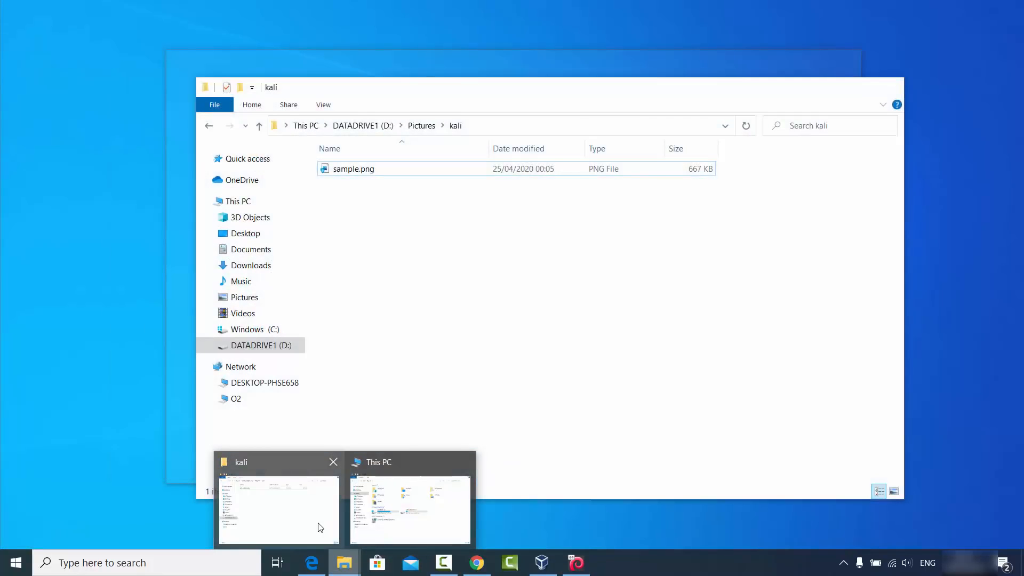
click(318, 525)
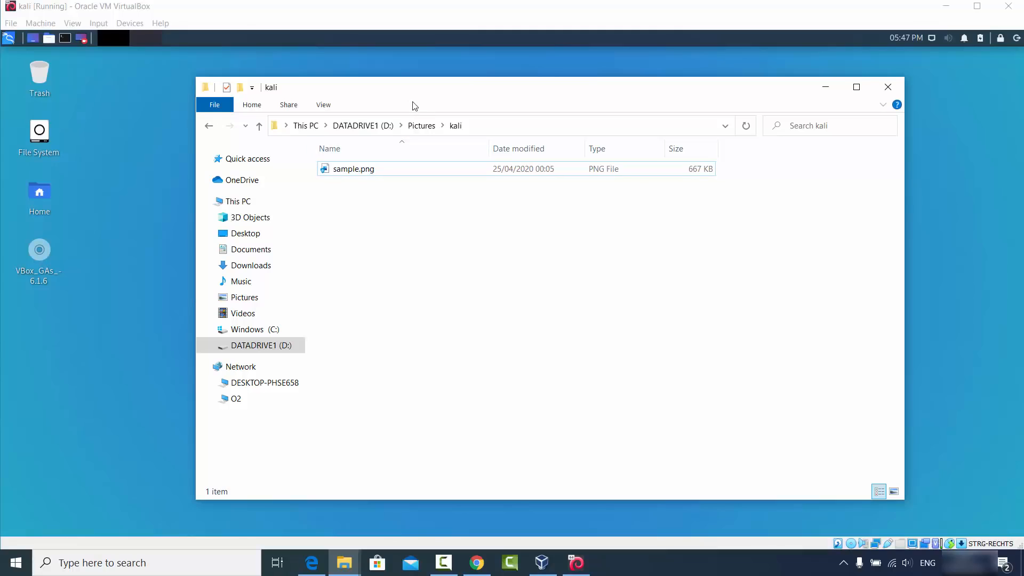
drag(415, 105, 605, 124)
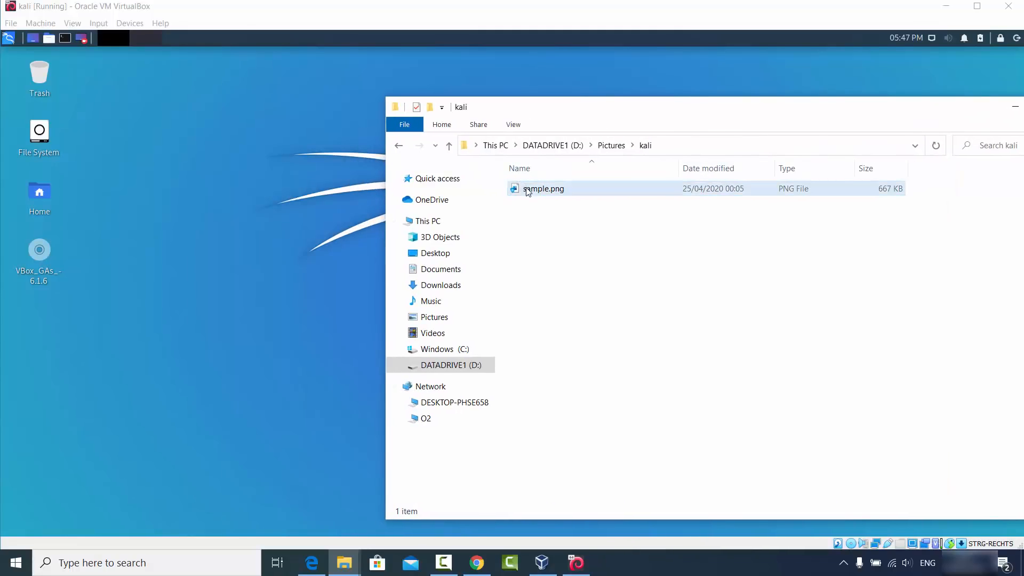
drag(528, 191, 183, 206)
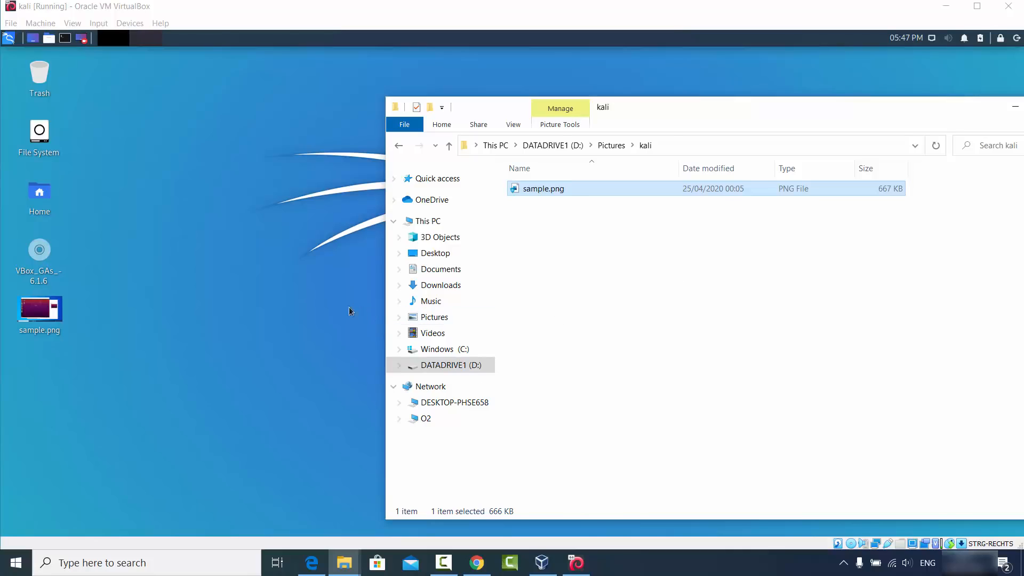
click(285, 292)
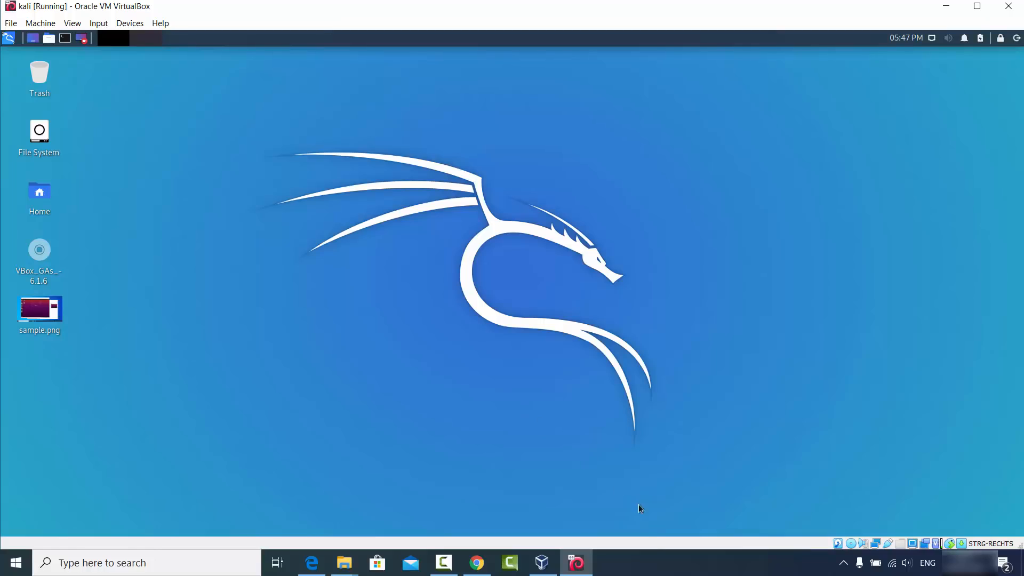
click(661, 572)
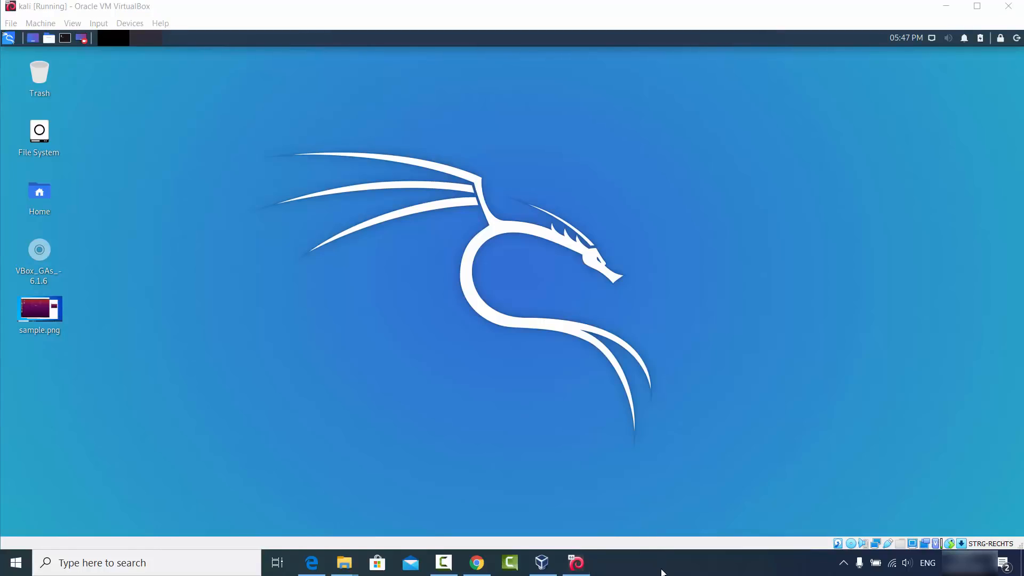